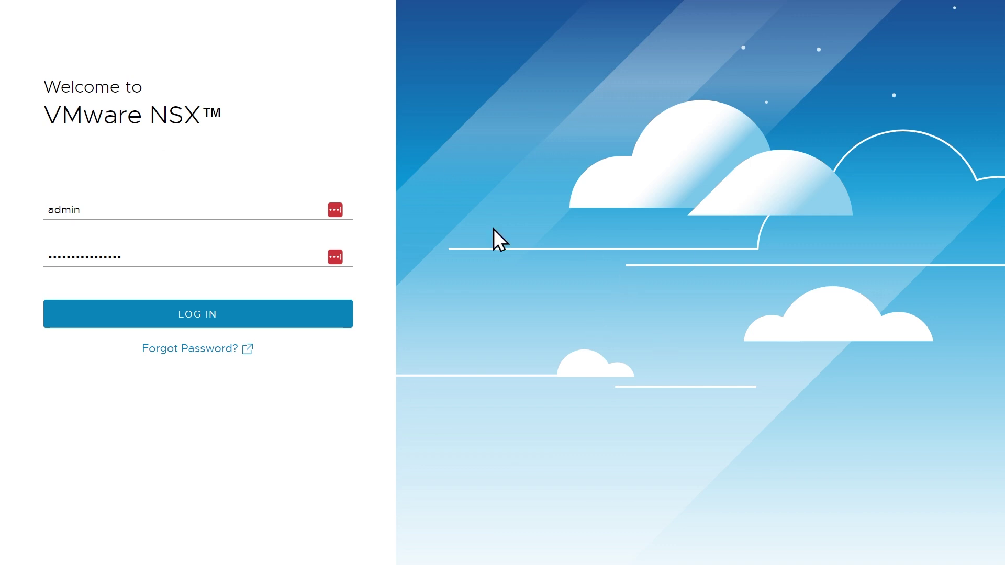
Log in to NSX and start adding an edge node under the fabric's edge transport nodes
left_click(200, 316)
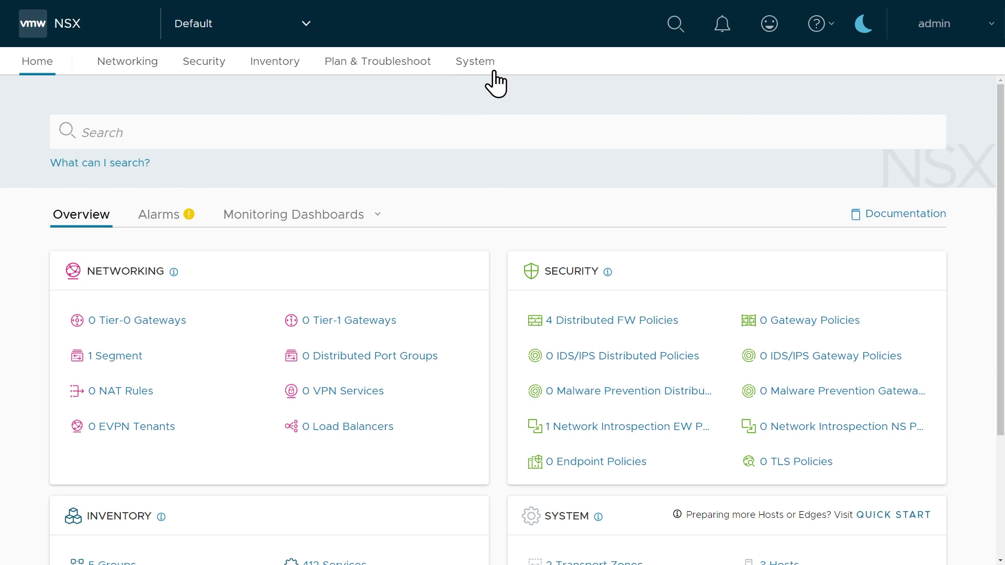
left_click(476, 66)
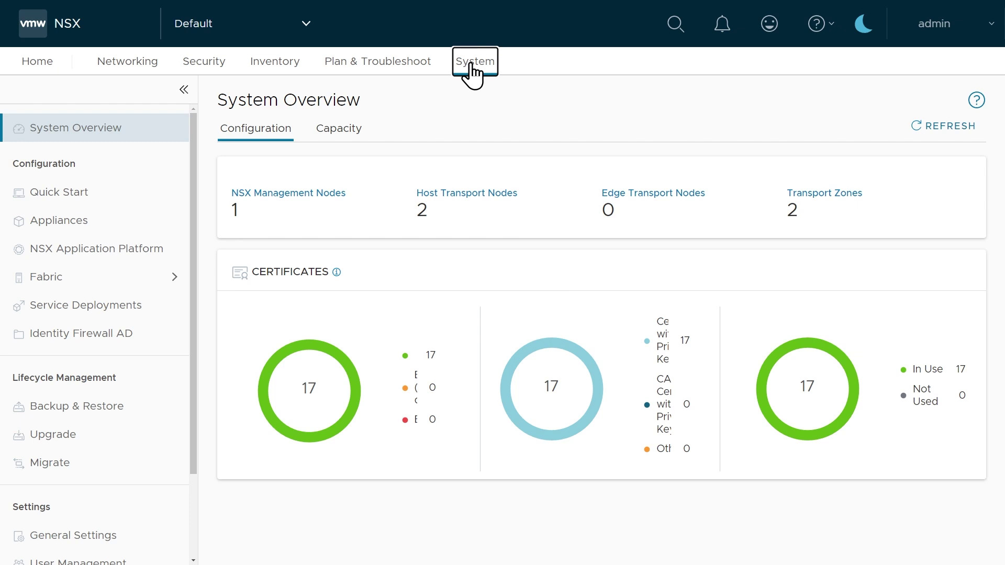
left_click(92, 277)
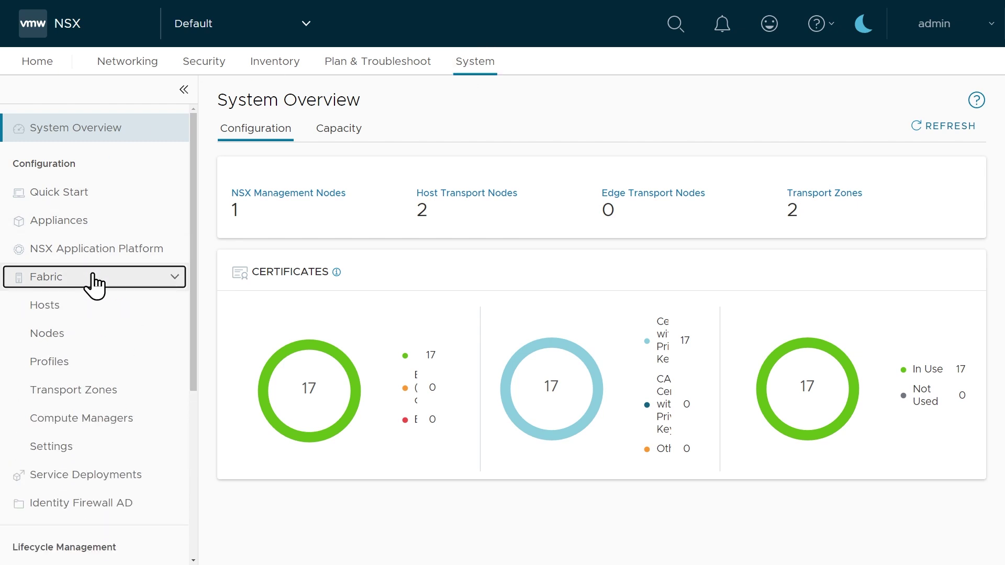
left_click(77, 337)
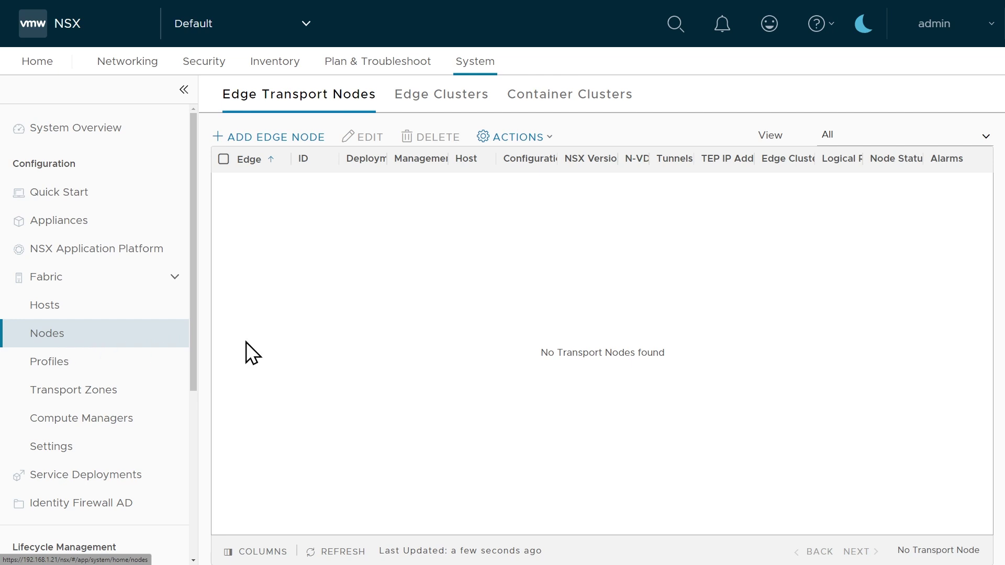
left_click(285, 149)
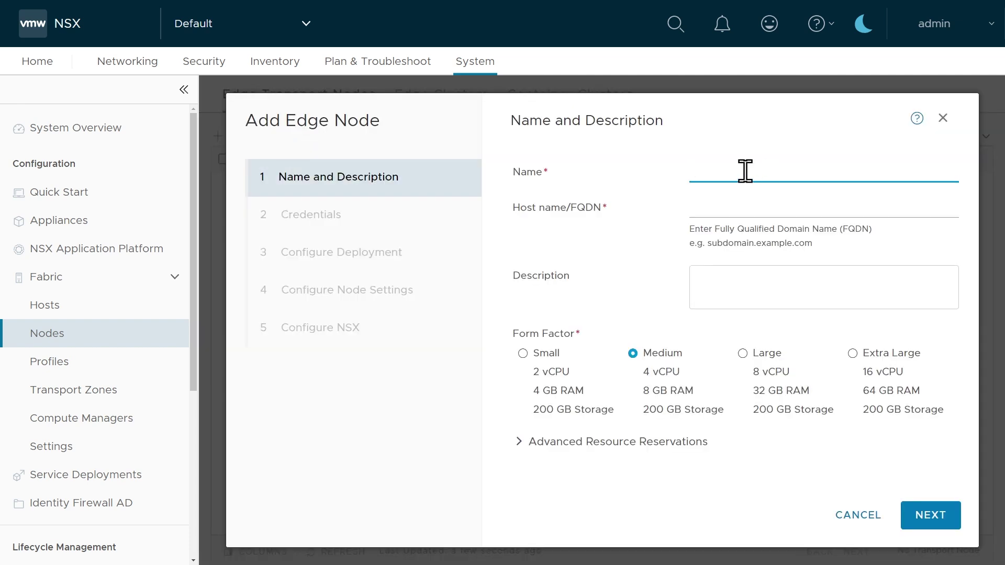
Set the edge node's name and host name to edge-1.ogit.nested and review its advanced resource reservations
type("edge-1.ogit.nested")
key("ctrl+a")
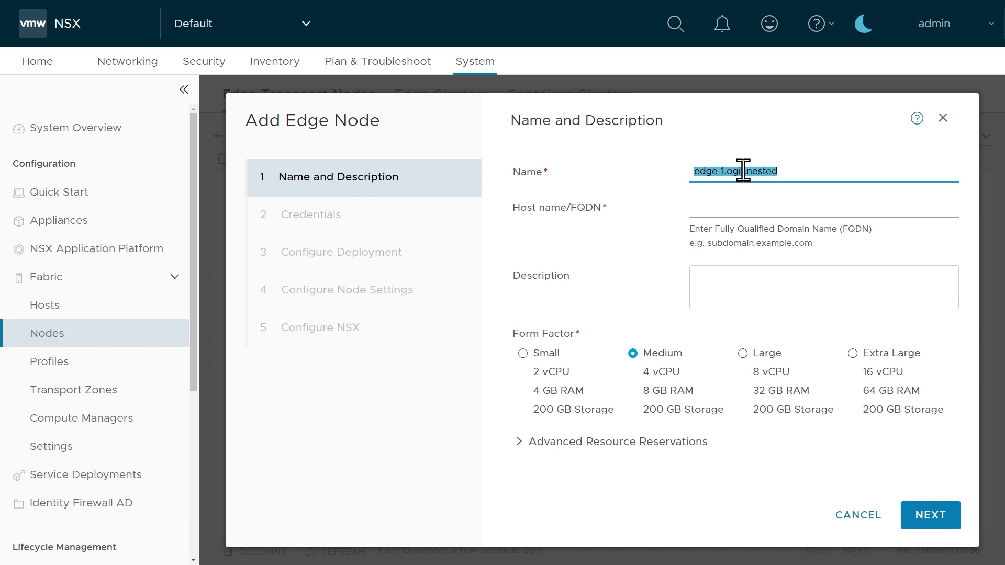
right_click(745, 171)
left_click(780, 219)
left_click(721, 203)
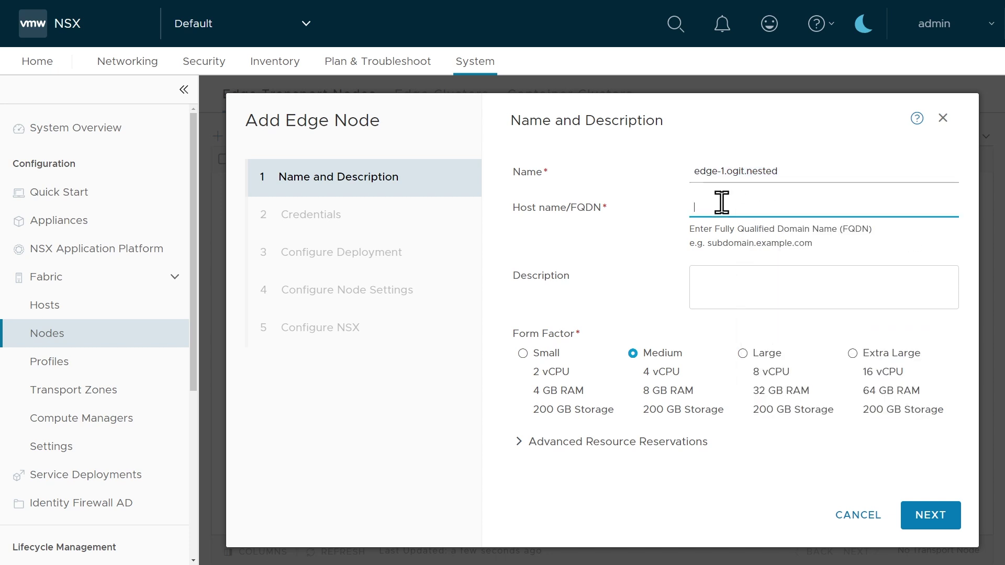
key("ctrl+v")
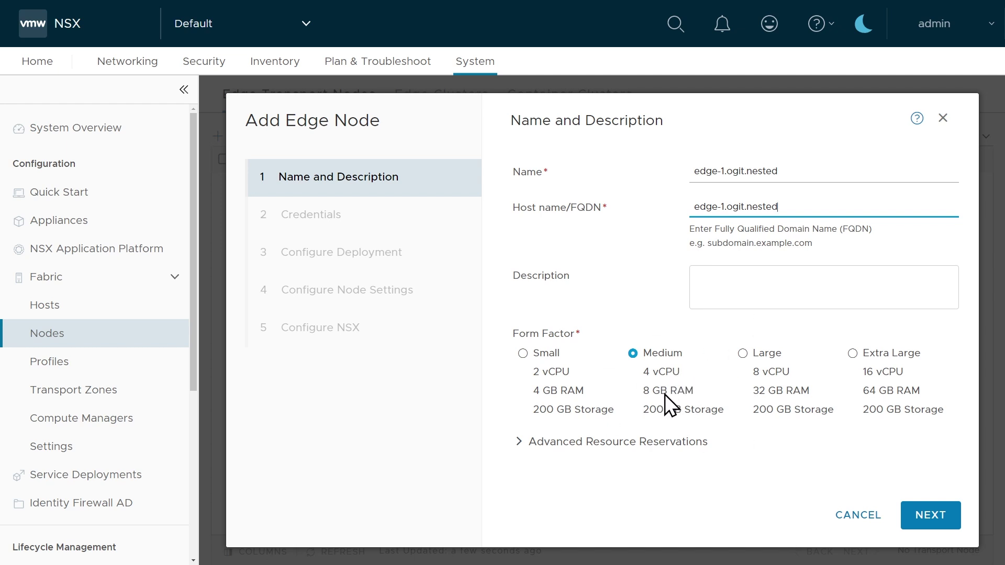
left_click(518, 444)
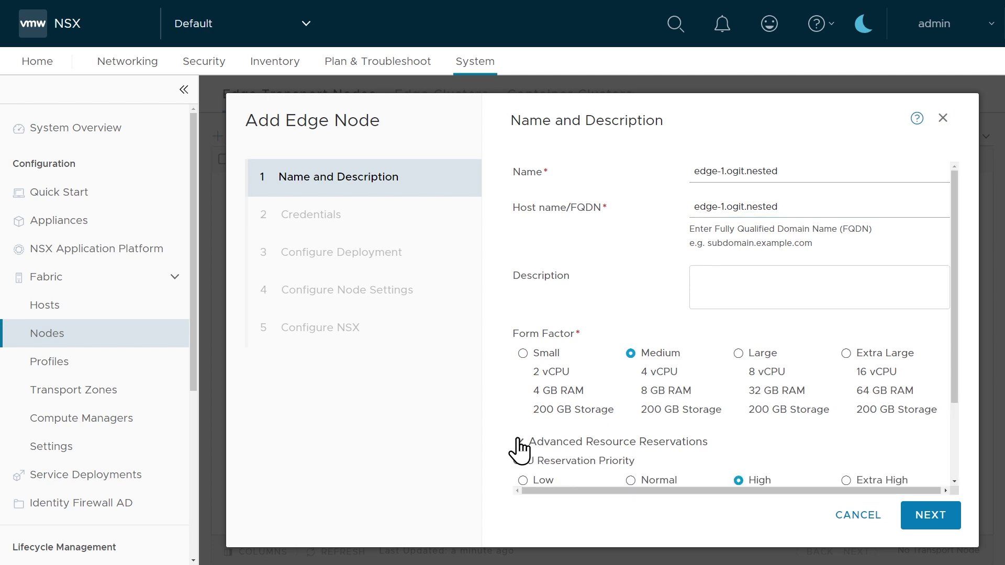
scroll(733, 429, "down", 2)
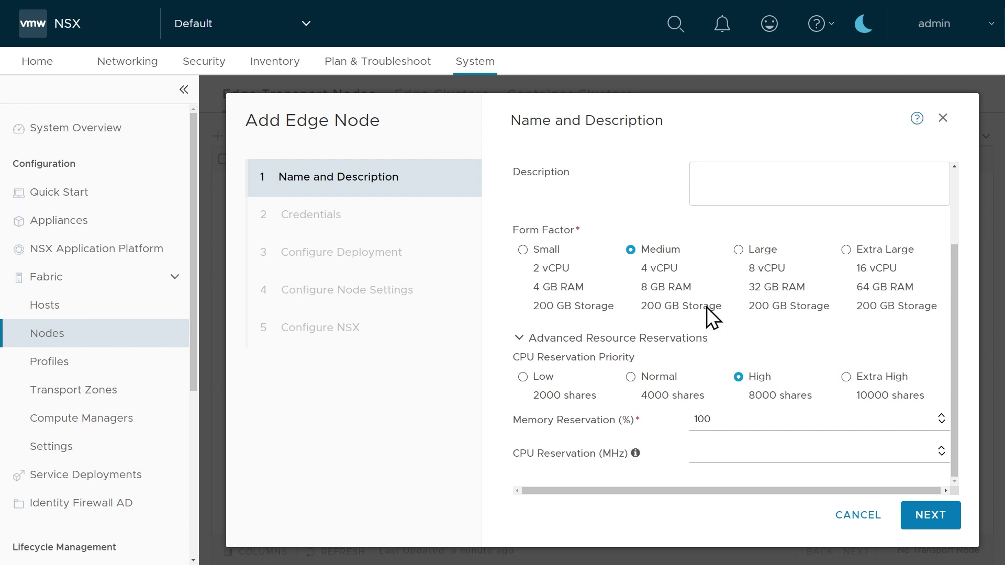
scroll(765, 378, "up", 2)
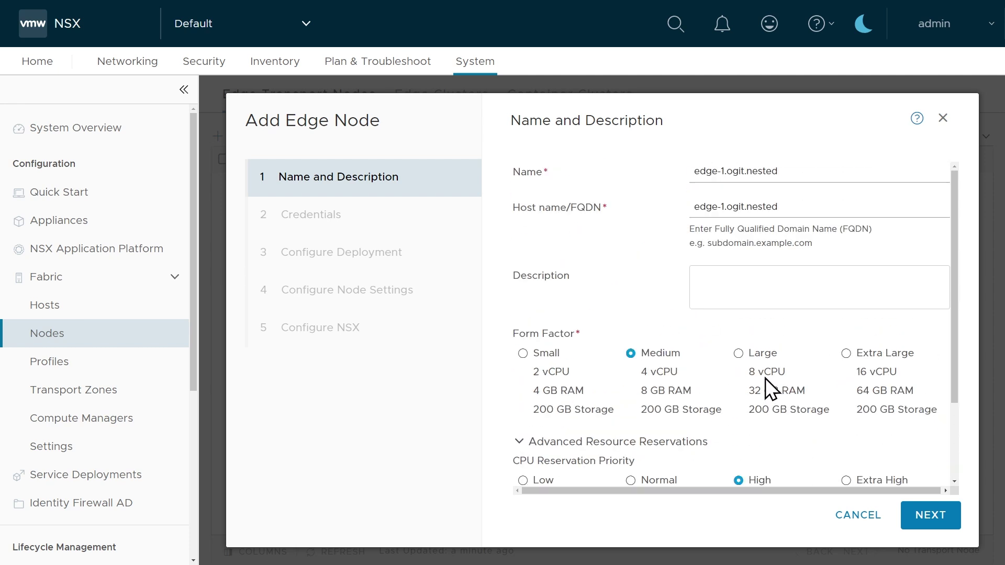
Go on to the edge node's credentials, allow root SSH login, and proceed to the deployment configuration
left_click(928, 518)
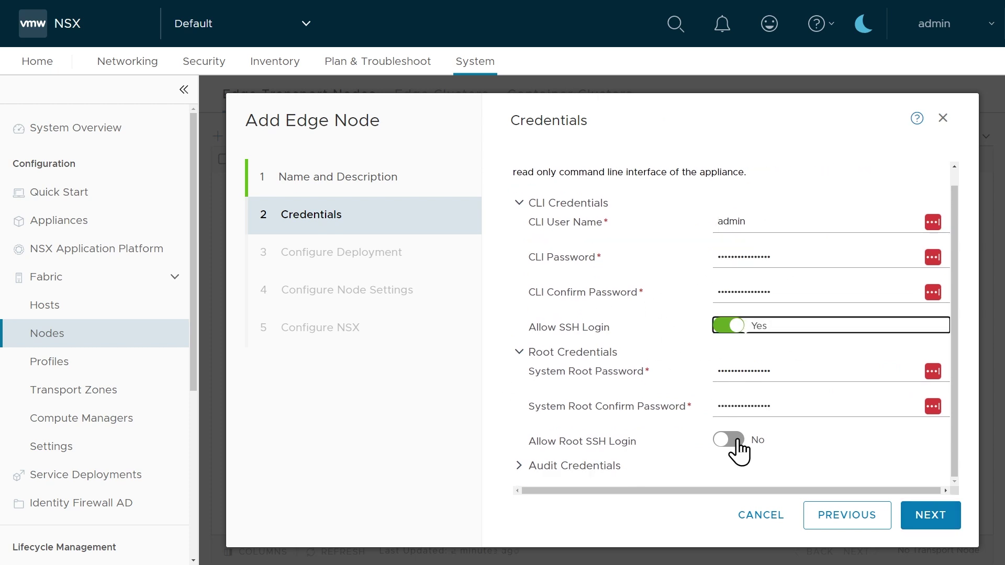
left_click(738, 443)
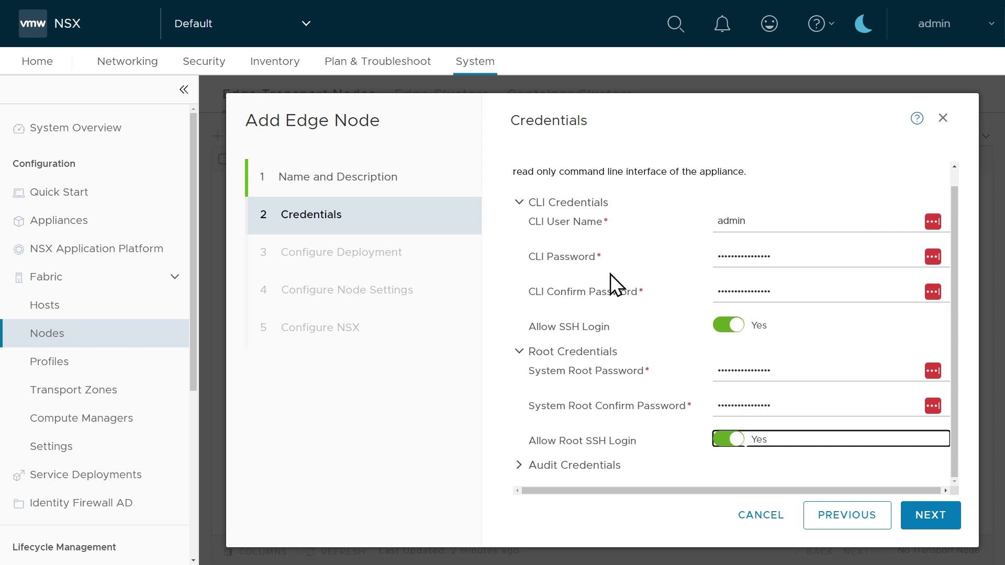
left_click(934, 520)
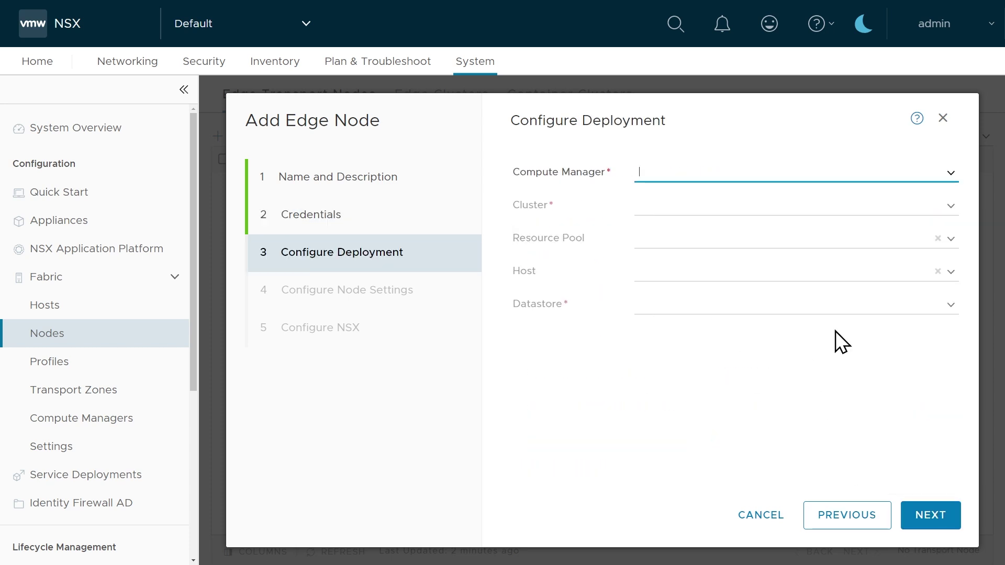
Choose Nested vCSA as the compute manager and Non-NSX Hosts as the cluster for the edge node
left_click(950, 174)
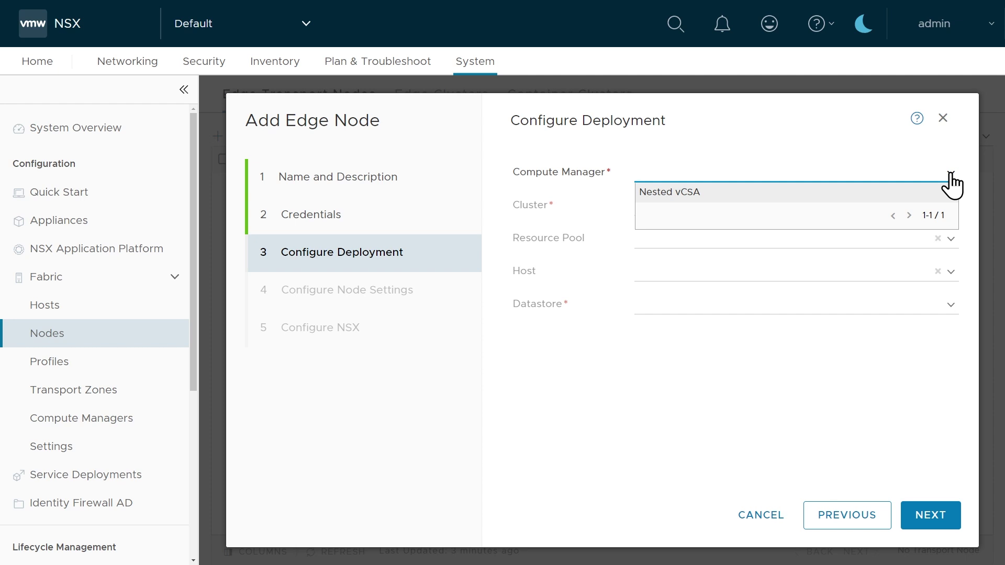
left_click(673, 193)
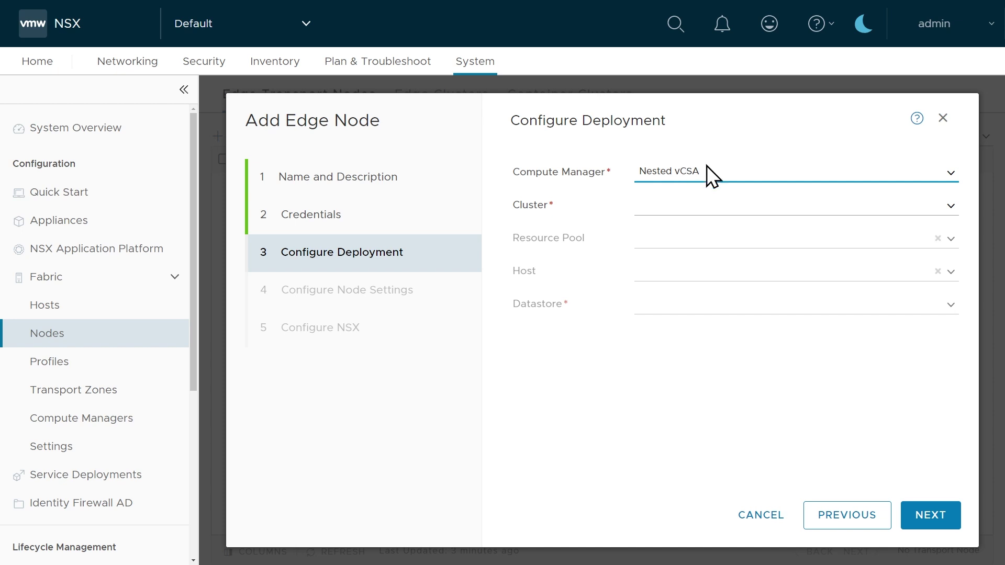
left_click(950, 205)
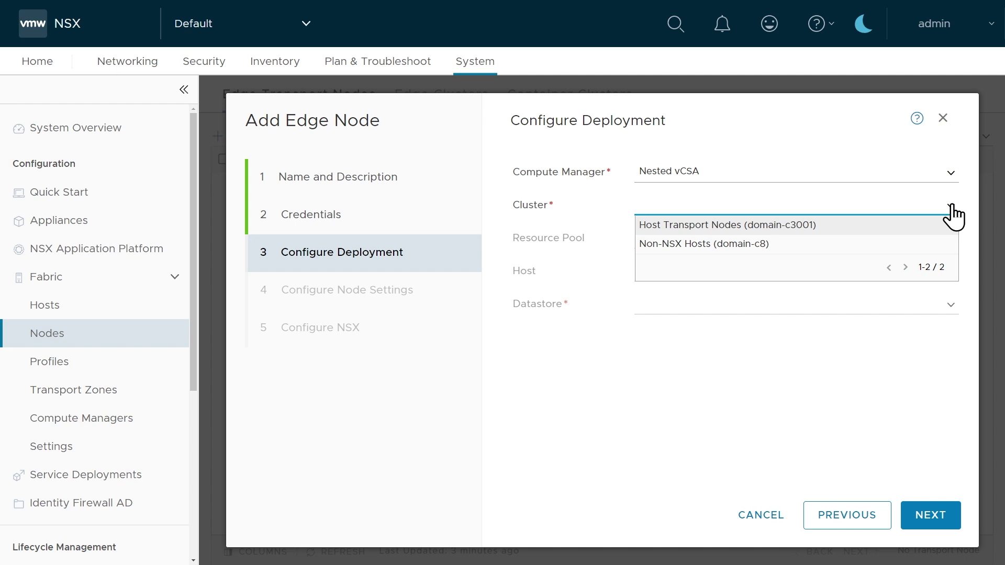
left_click(697, 245)
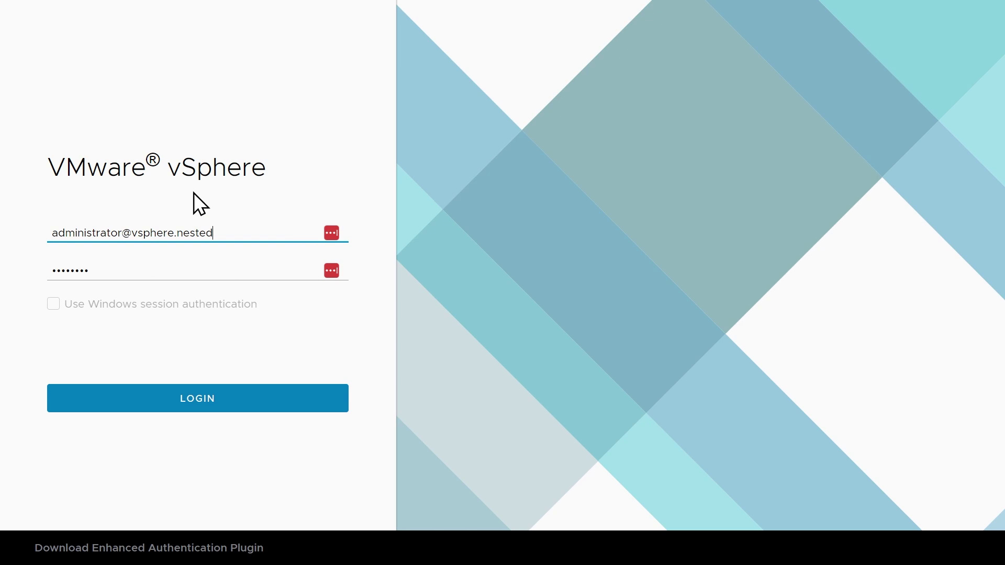
Switch to the vSphere Client, log in, and inspect the Host Transport Nodes and Non-NSX Hosts clusters and their hosts
left_click(208, 398)
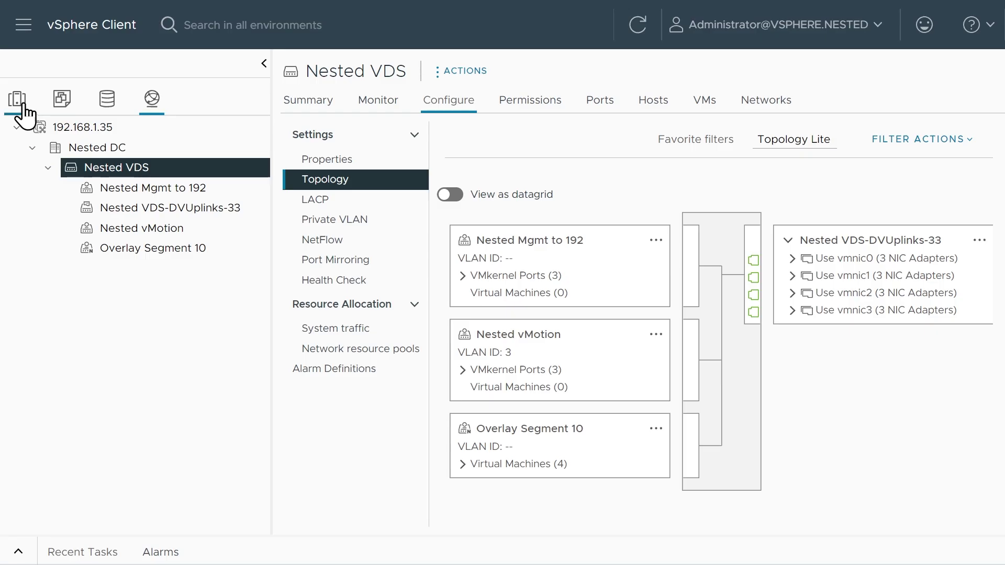
left_click(21, 105)
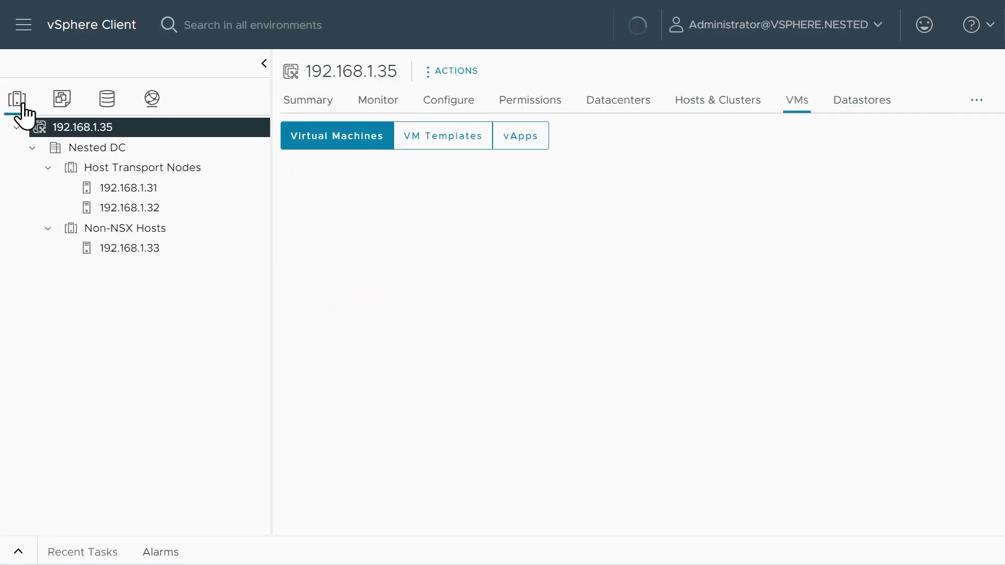
left_click(141, 176)
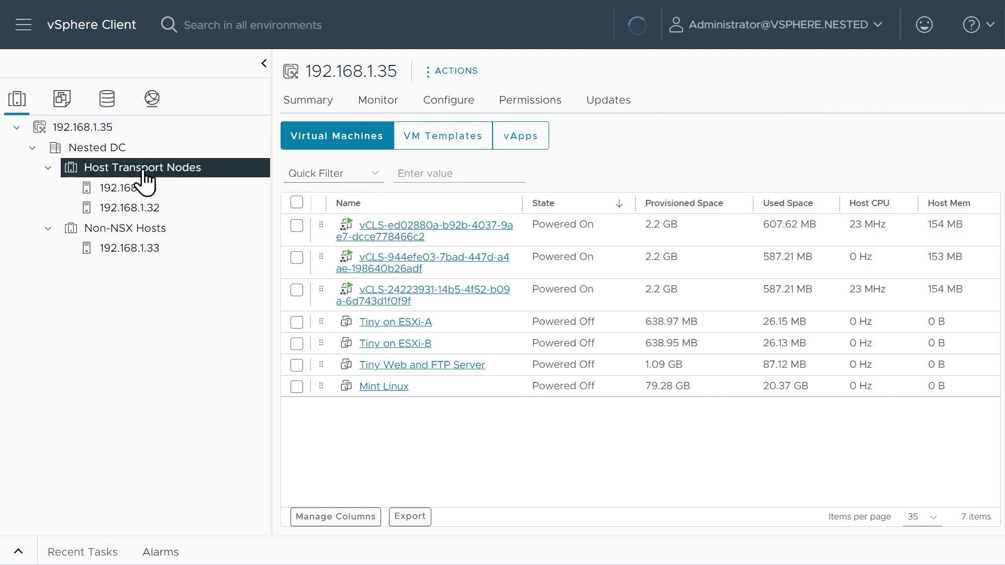
left_click(139, 230)
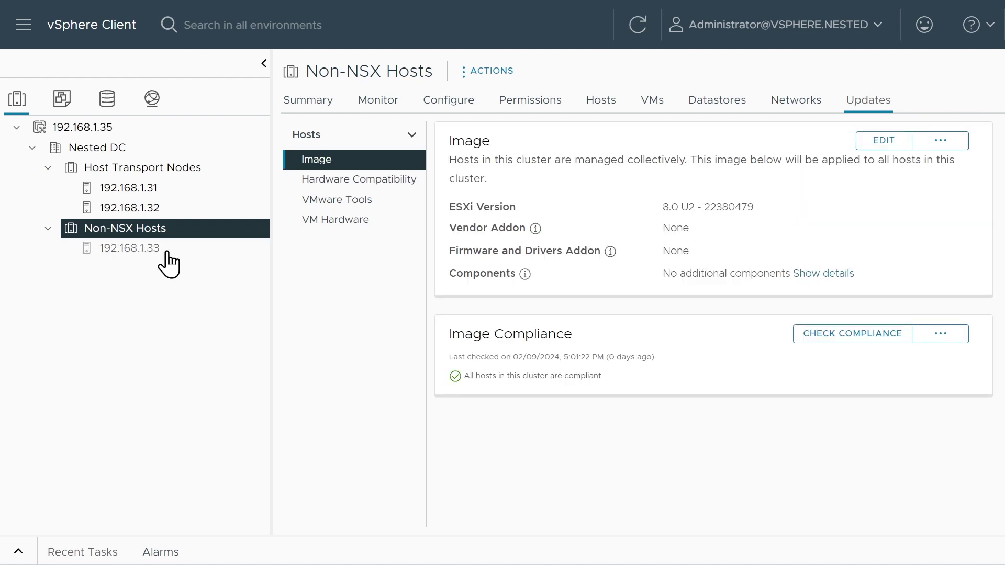
left_click(167, 251)
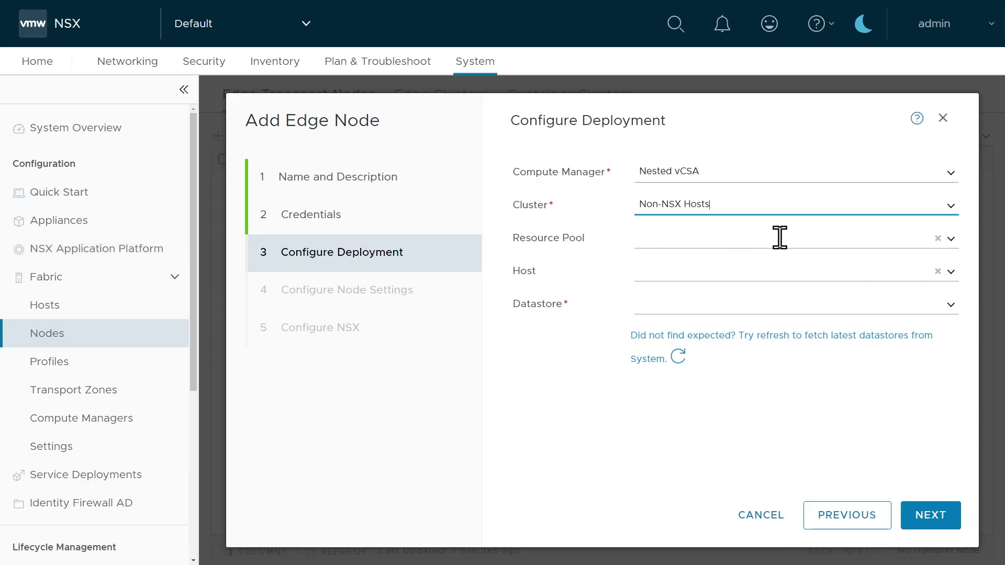
Back in NSX, deploy the edge node on host 192.168.1.33 with datastore ESXi-C DS-1, and proceed to the node settings
left_click(951, 272)
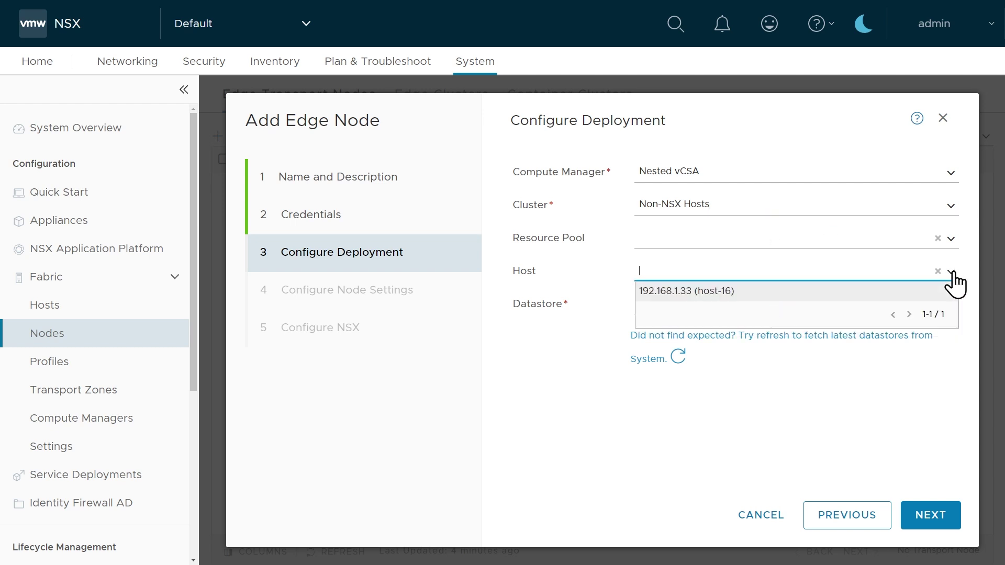
left_click(705, 293)
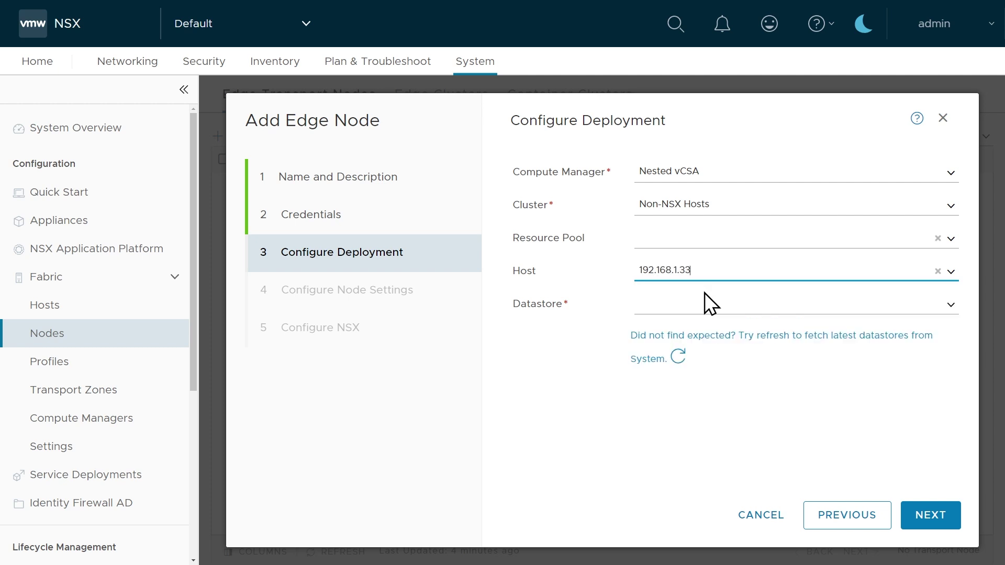
left_click(951, 305)
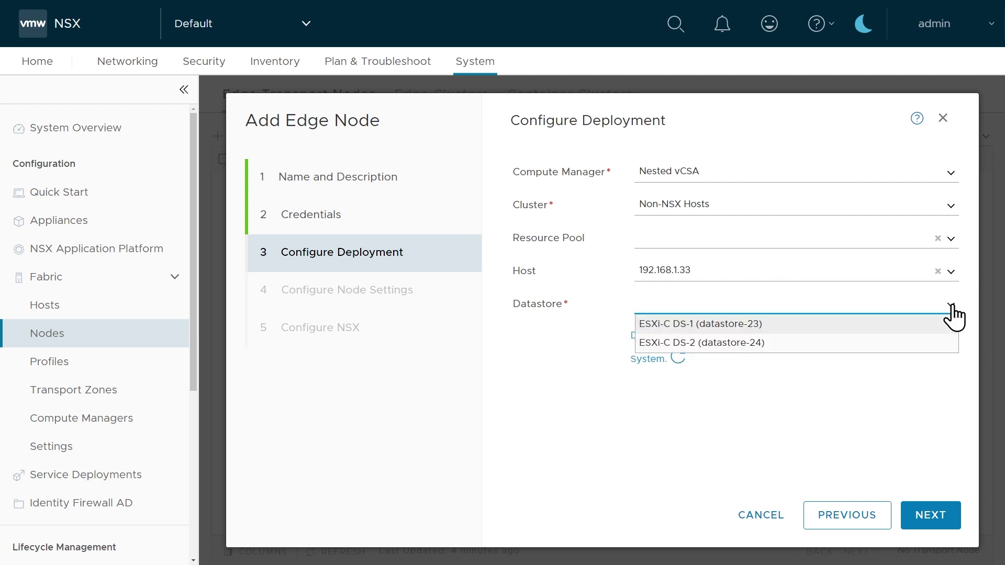
left_click(719, 325)
left_click(942, 528)
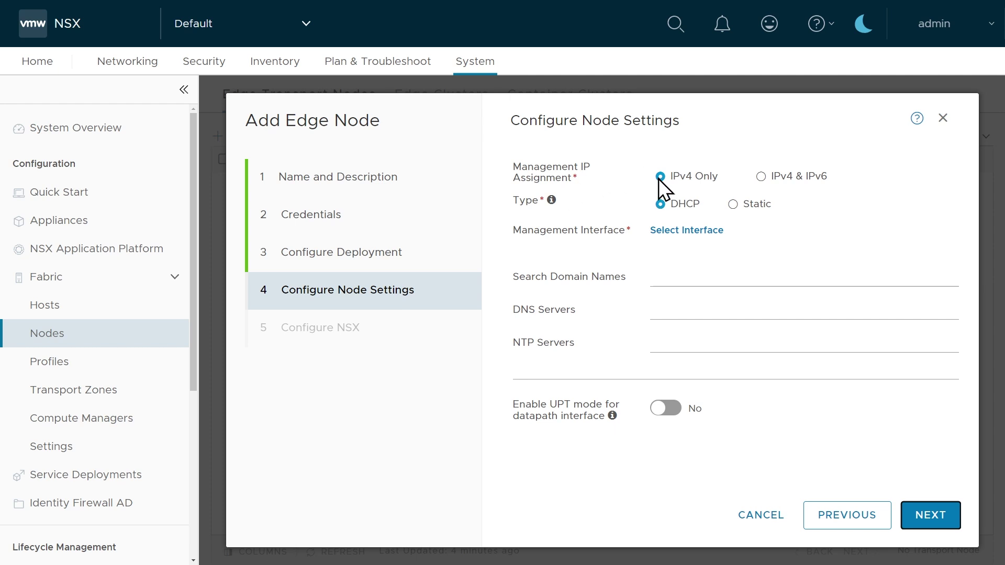
Use static addressing with management IP 192.168.1.36/24 and default gateway 192.168.1.1
left_click(733, 204)
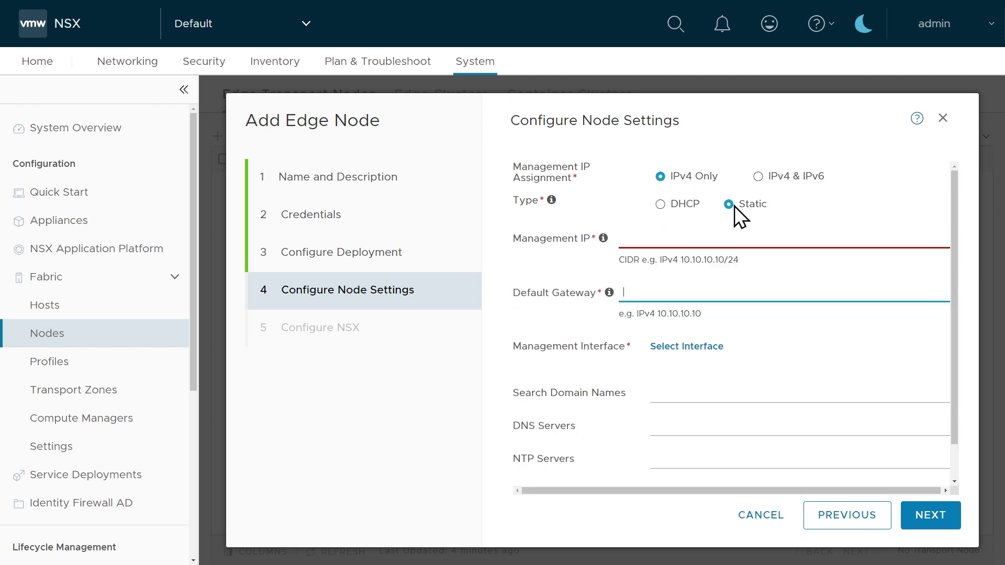
left_click(681, 239)
type("192.16")
type("8.")
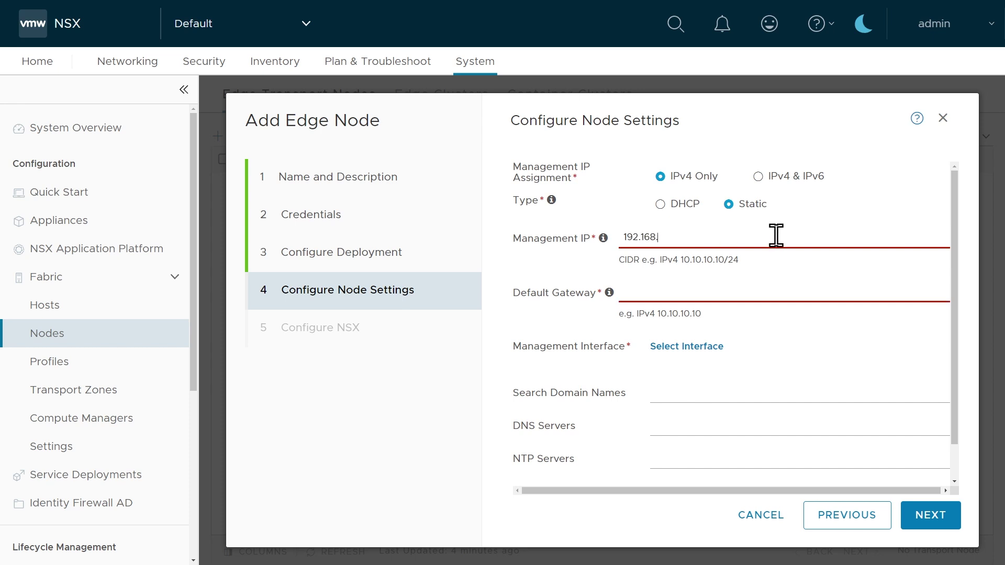
type("1.36/24")
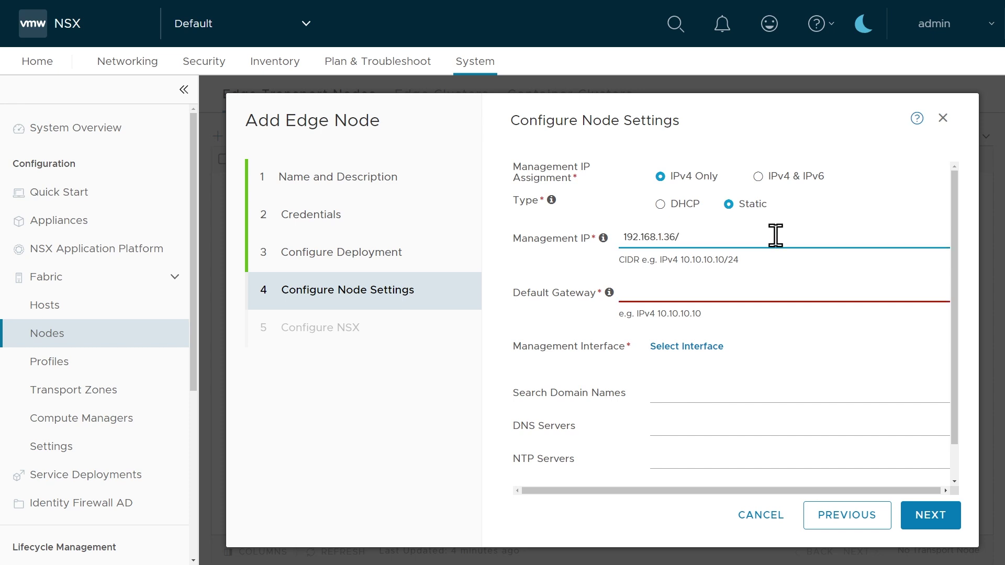
left_click(672, 292)
type("1")
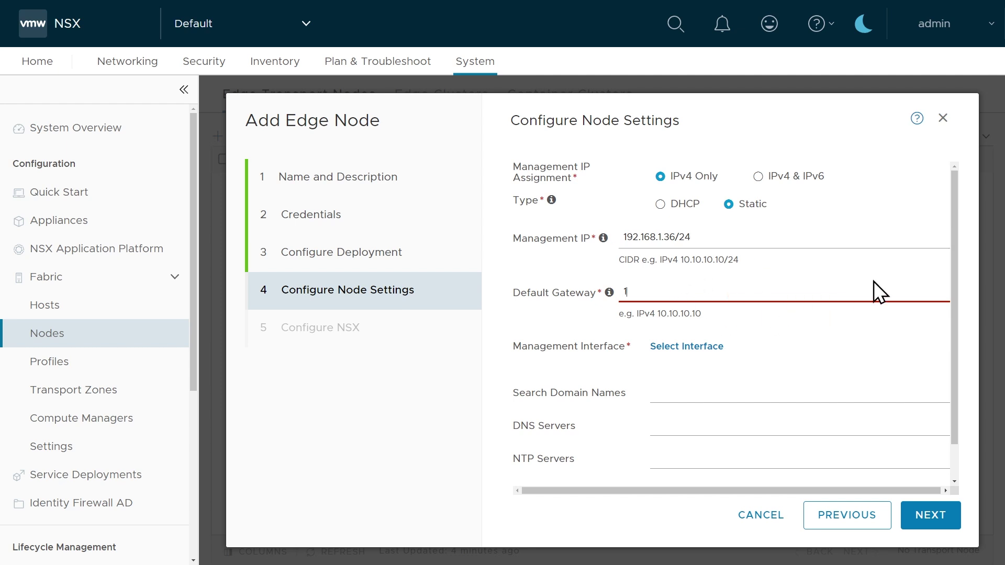
type("92.168.1.1")
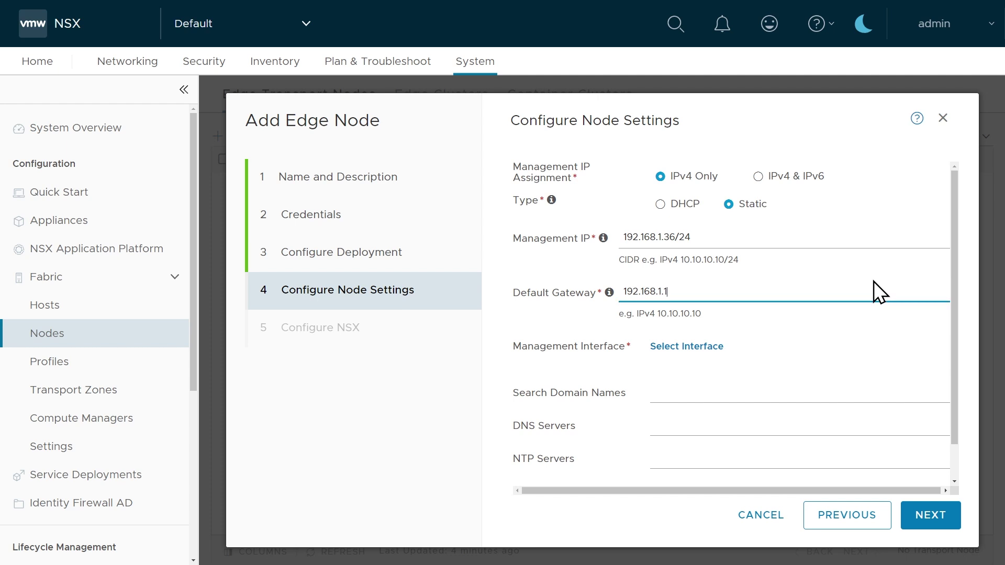
Assign the Nested Mgmt to 192 distributed portgroup as the edge node's management interface
left_click(681, 346)
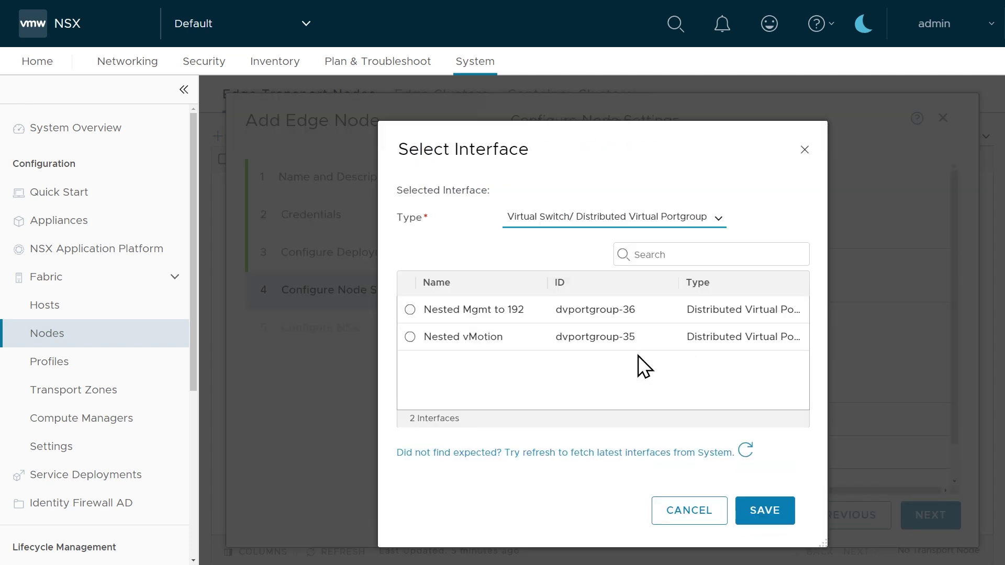
left_click(411, 309)
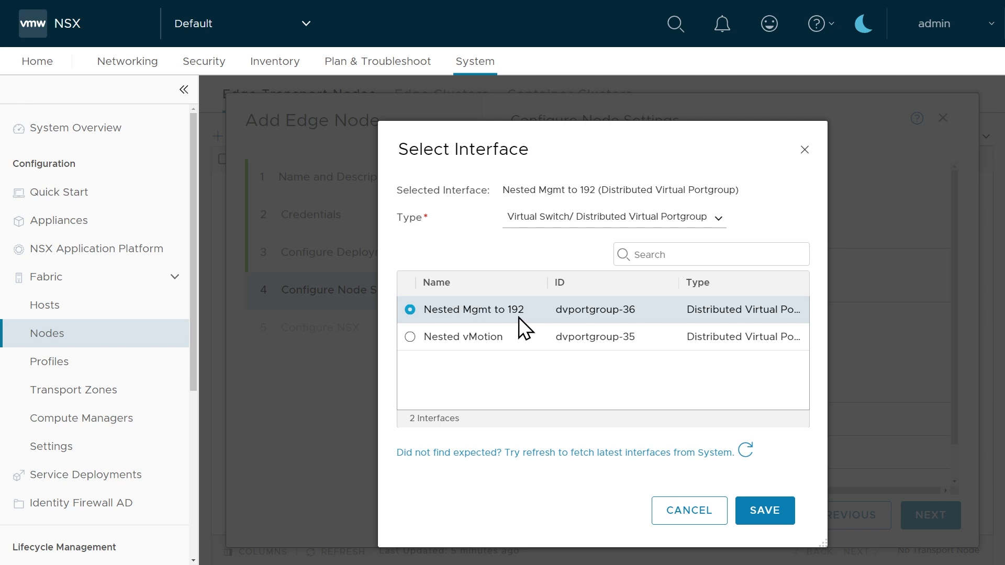
left_click(776, 513)
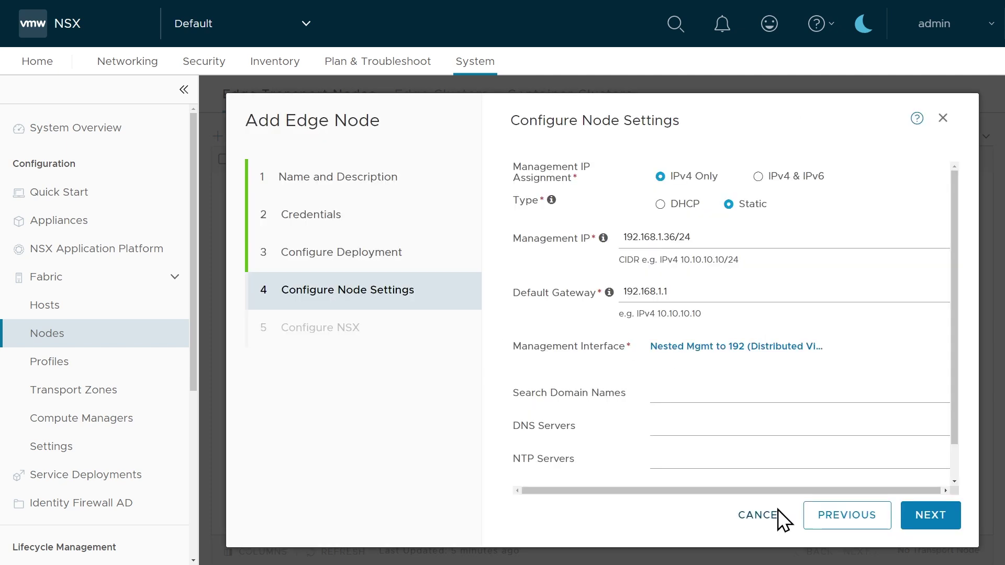
Set the DNS server to 8.8.8.8 and the NTP server to 0.north-america.pool.ntp.org, and proceed to the NSX configuration
left_click(675, 427)
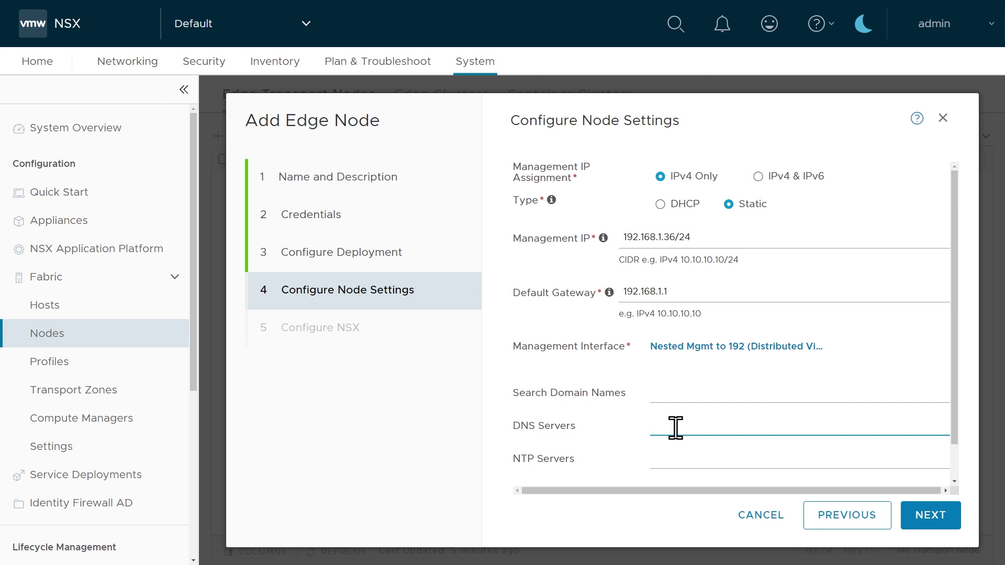
type("8.8.8.8")
left_click(680, 456)
scroll(621, 398, "down", 2)
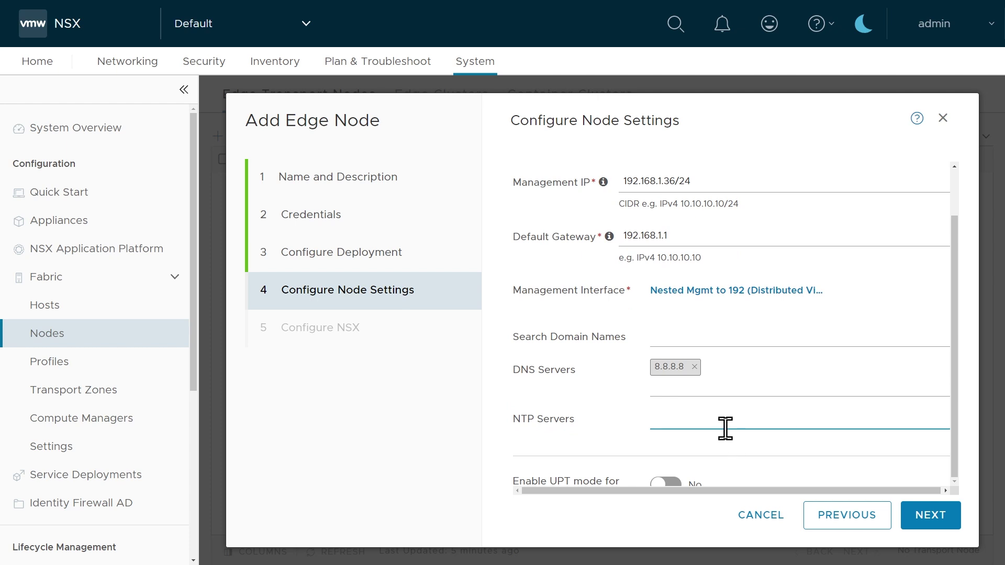
type("0.north-america.pool.ntp.org")
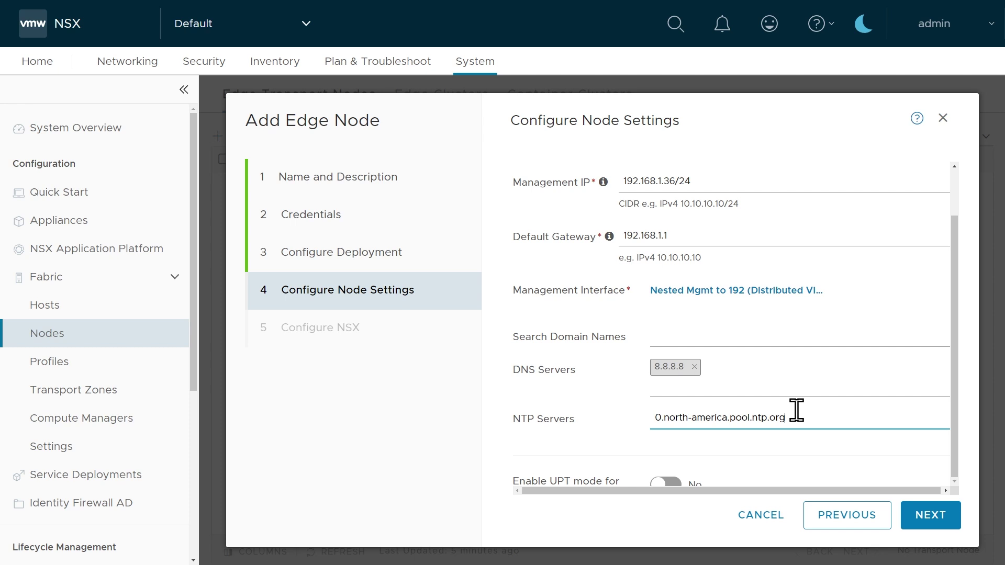
left_click(939, 530)
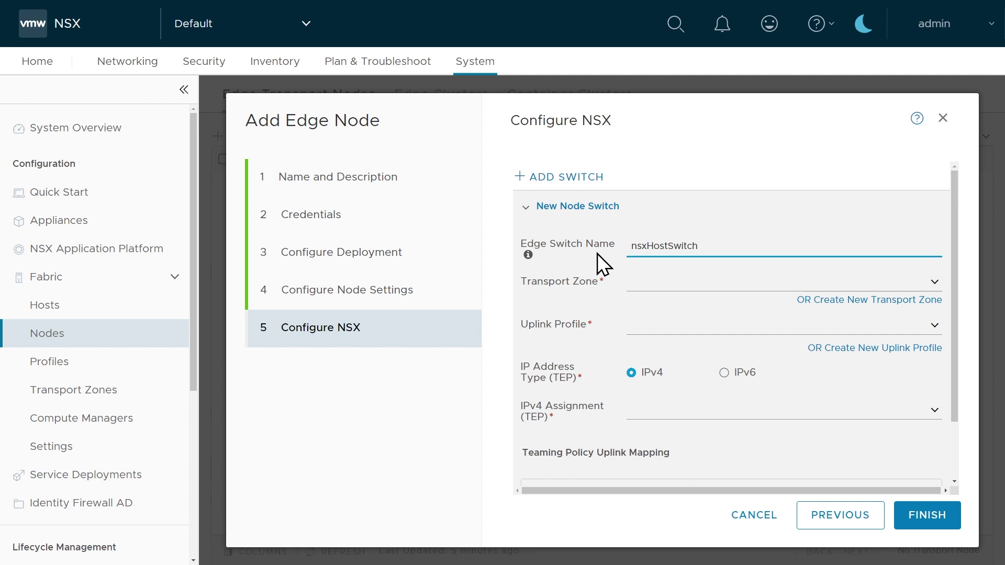
Assign the Nested Overlay TZ and Nested VLAN TZ transport zones to the new node switch
left_click(528, 254)
left_click(936, 282)
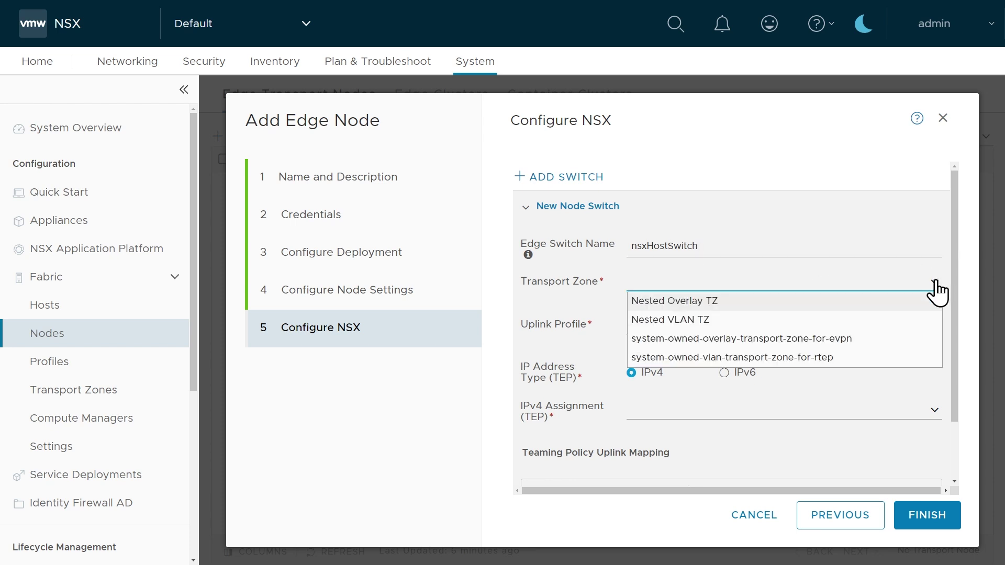
left_click(700, 303)
left_click(704, 338)
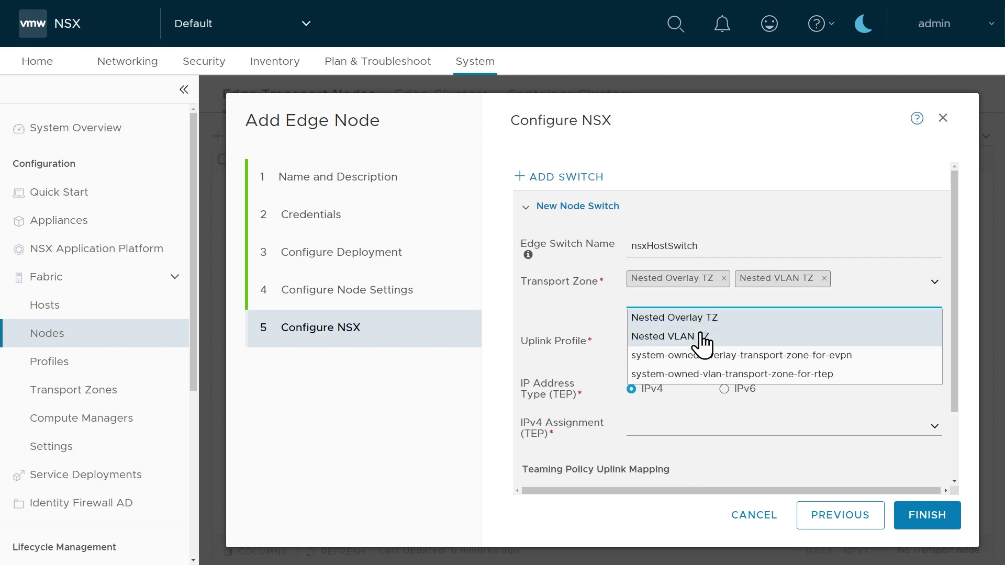
left_click(562, 304)
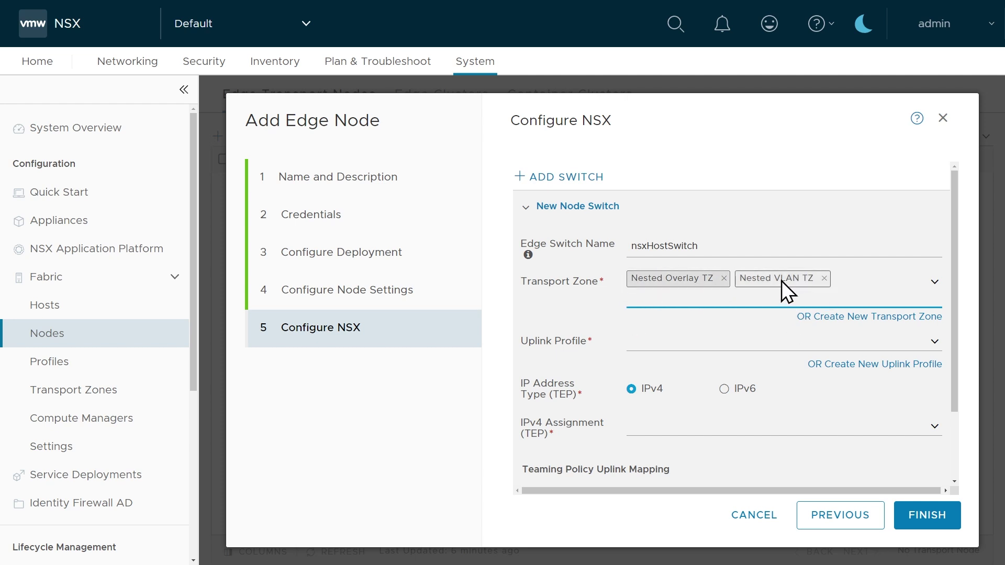
Start a new uplink profile for the node switch and name it Edge-Uplink-vlan11-vmnic3
left_click(936, 344)
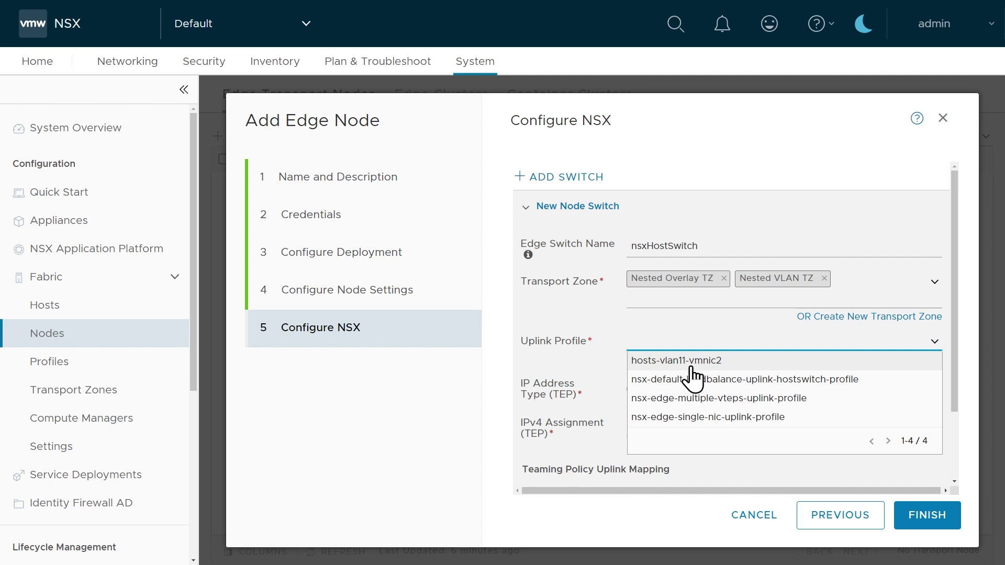
left_click(720, 332)
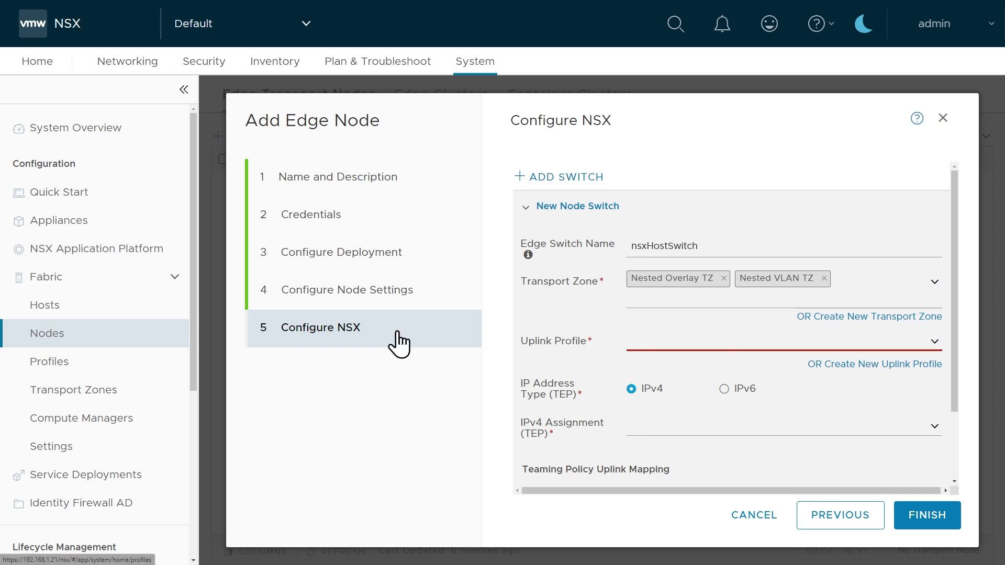
left_click(876, 365)
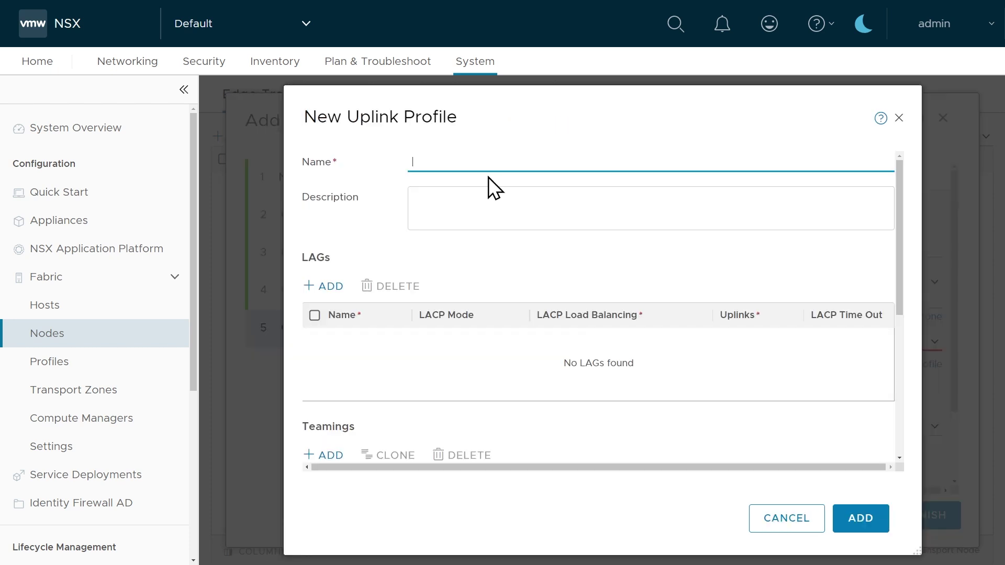
type("Edge-Uplink-vlan11-vmnic3")
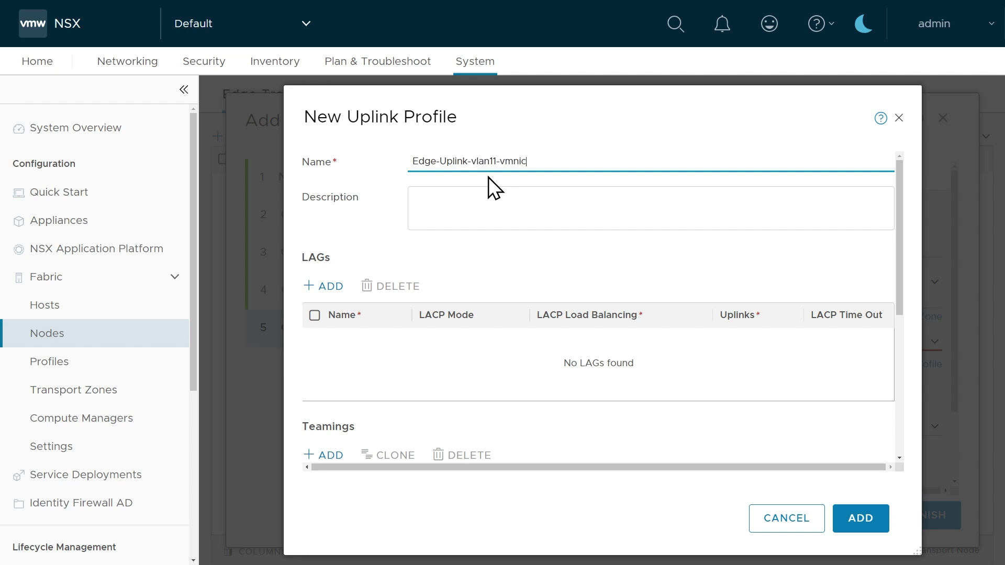
Reuse the profile name Edge-Uplink-vlan11-vmnic3 as the active uplink of the default teaming
triple_click(497, 165)
right_click(497, 167)
left_click(575, 215)
scroll(579, 303, "down", 5)
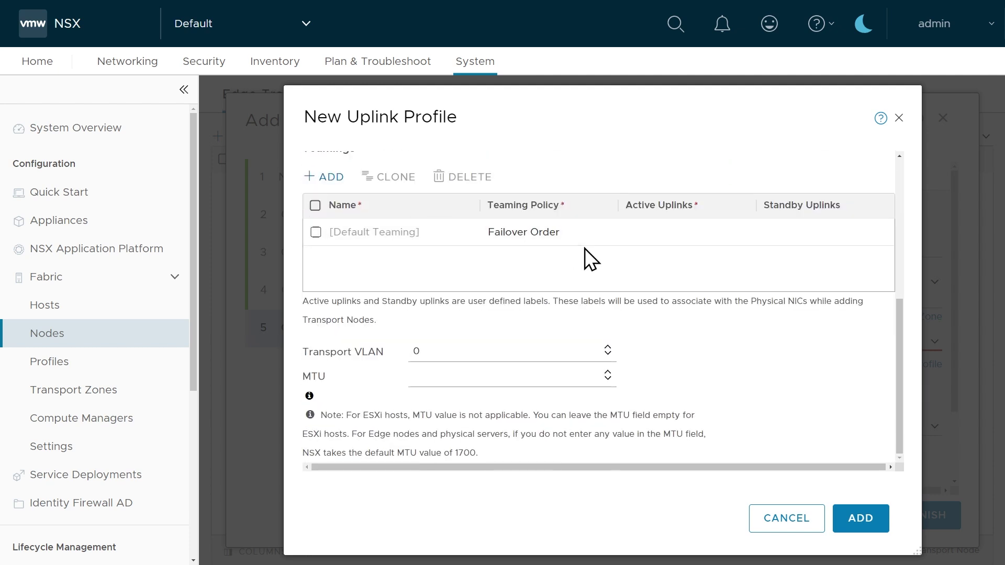
left_click(657, 235)
right_click(656, 235)
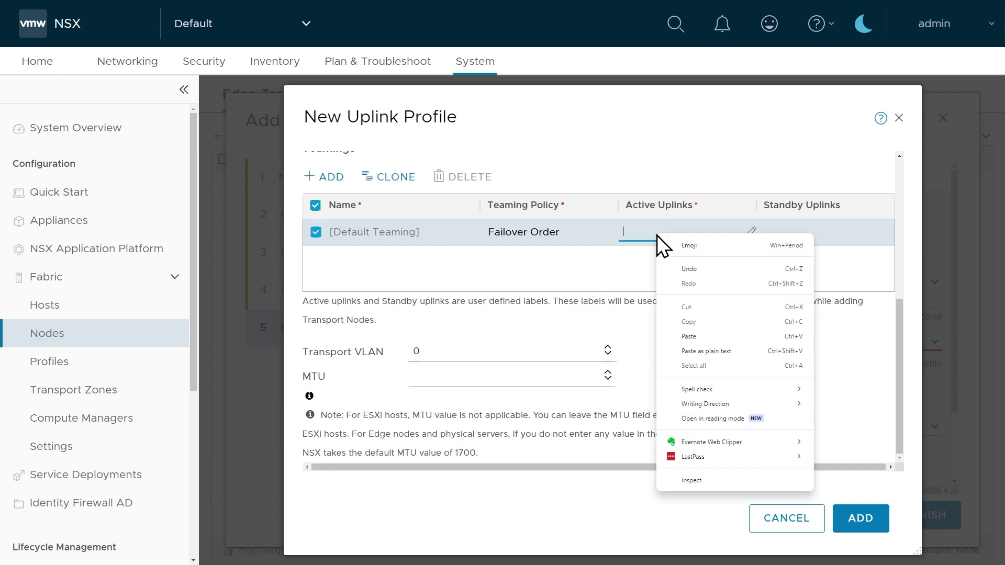
left_click(693, 336)
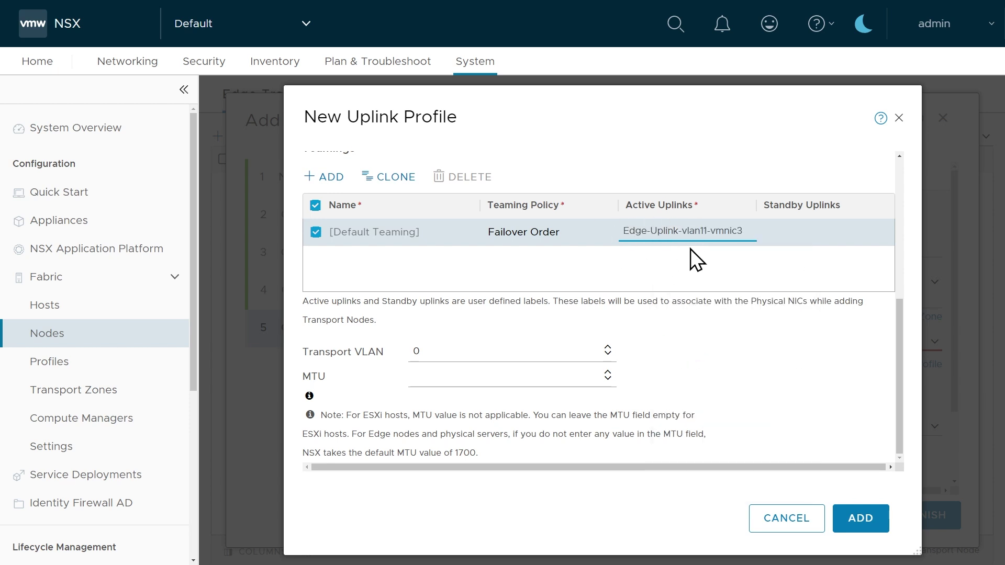
Set the profile's transport VLAN to 11 and MTU to 9000, and add the uplink profile
left_click(434, 351)
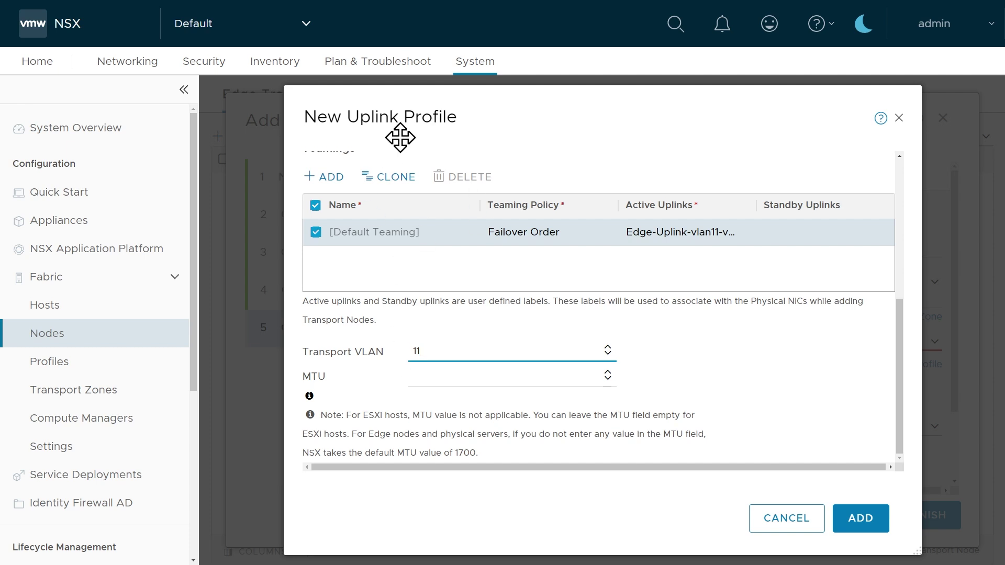
left_click(429, 378)
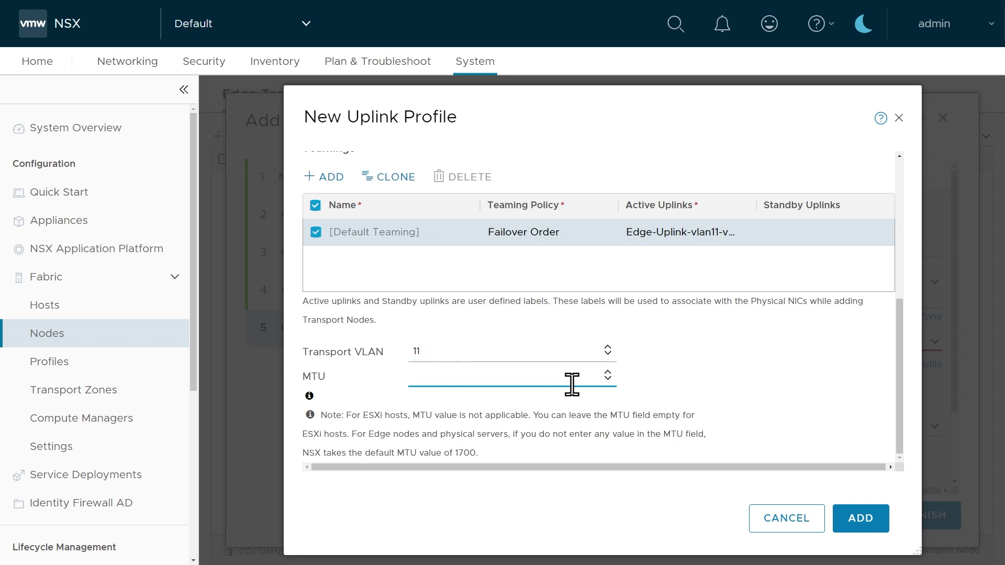
type("9000")
left_click(860, 521)
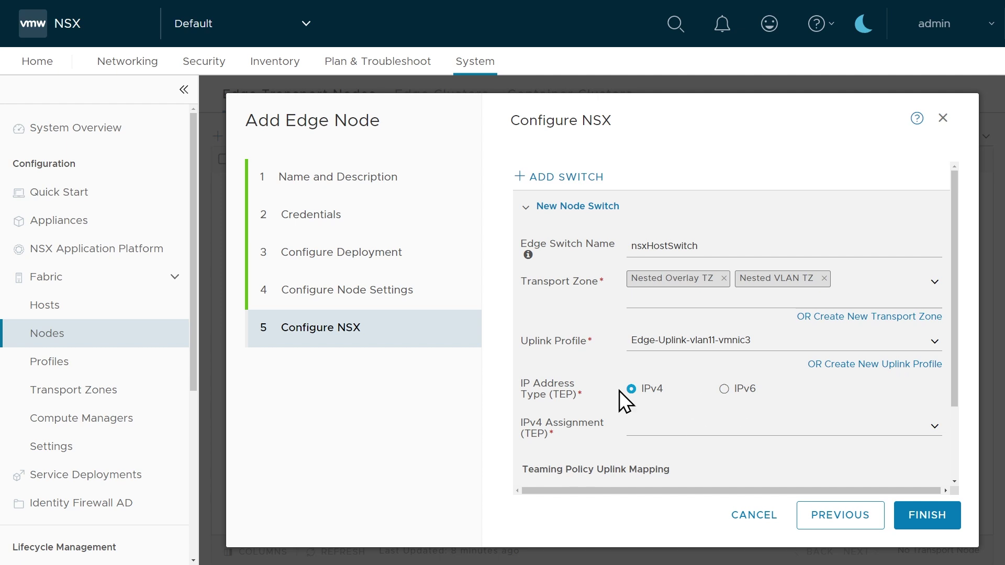
Set the IPv4 TEP assignment to use an IP pool and choose Pool for Host TEPs
scroll(799, 403, "down", 2)
left_click(935, 331)
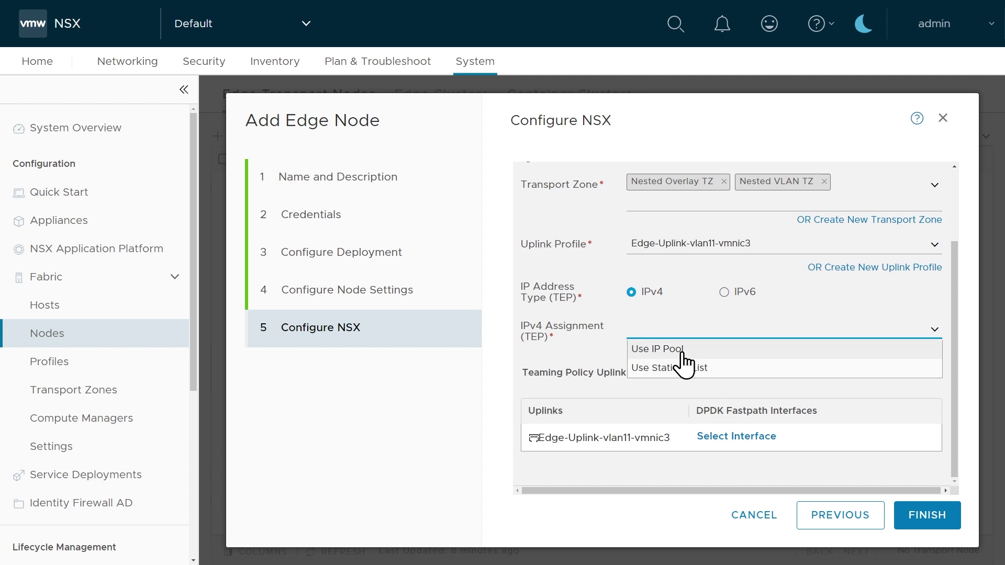
left_click(682, 354)
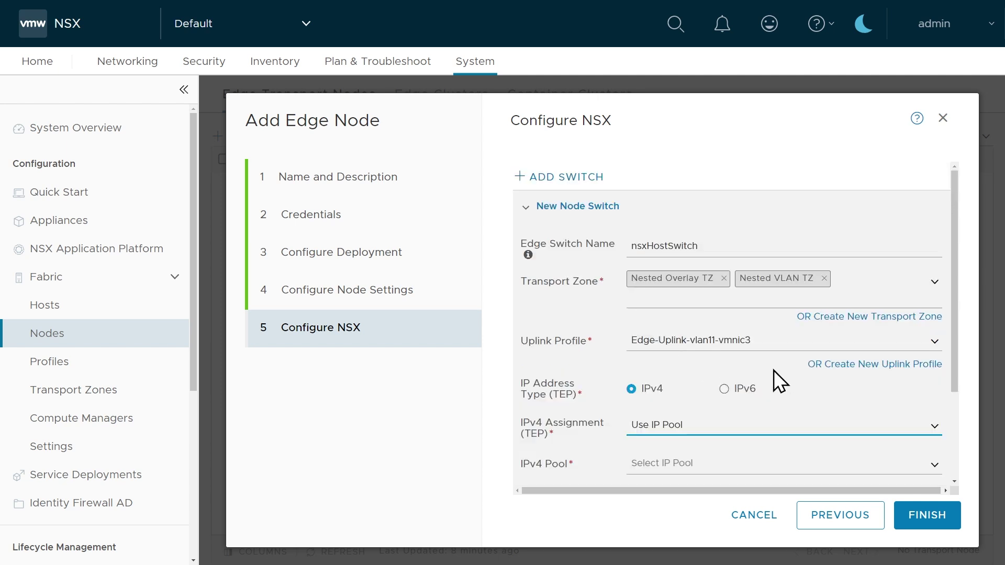
scroll(774, 369, "down", 3)
left_click(935, 338)
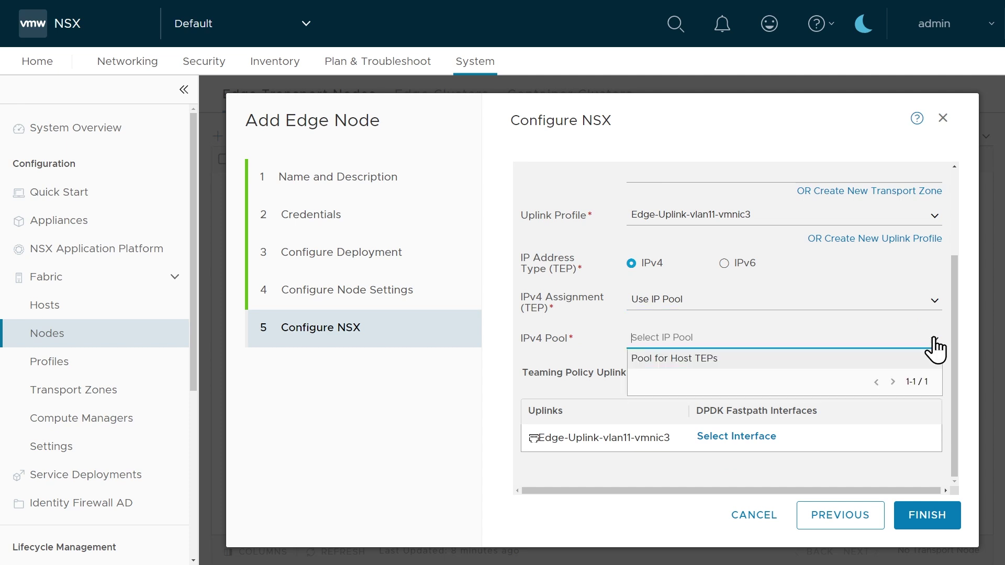
left_click(684, 361)
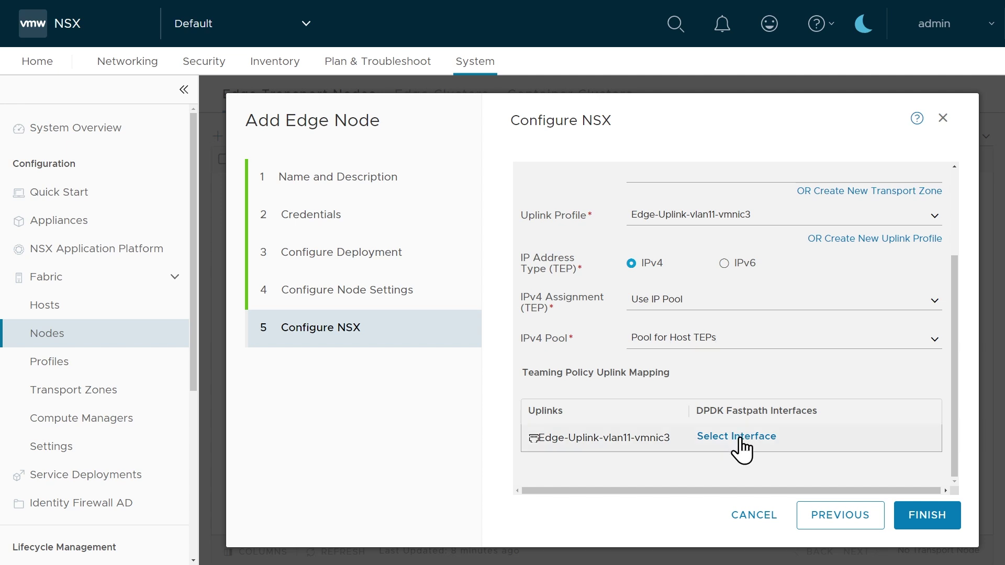
Review the available uplink profiles and open the DPDK fastpath interface selection for the Edge-Uplink-vlan11-vmnic3 uplink
scroll(740, 440, "up", 3)
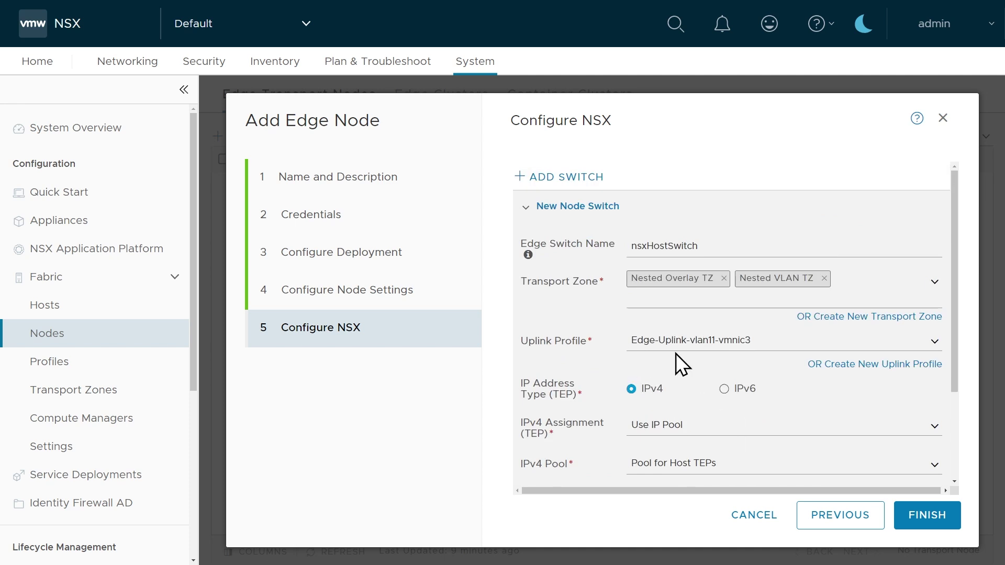
left_click_drag(753, 341, 741, 339)
left_click(717, 339)
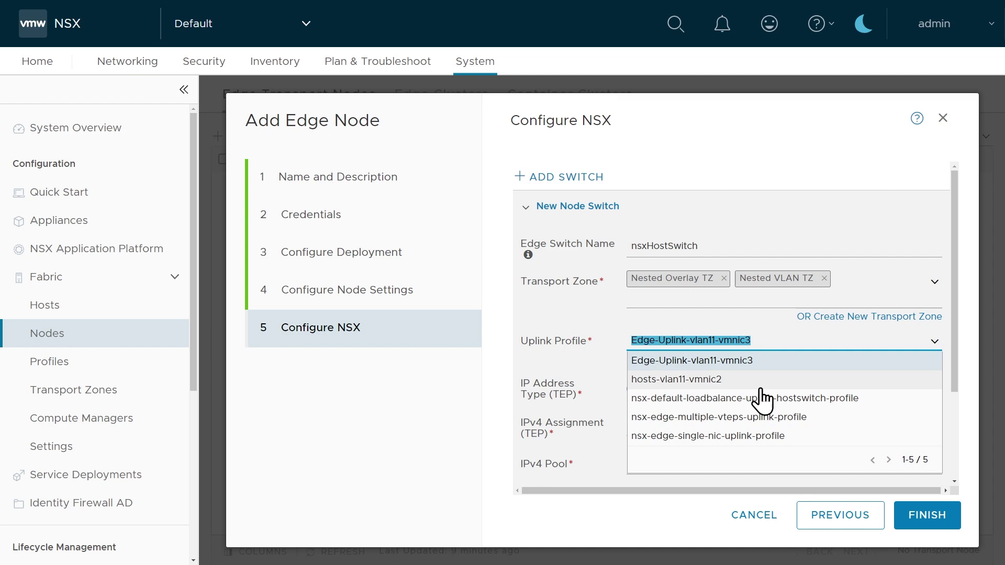
left_click(789, 321)
scroll(774, 422, "down", 3)
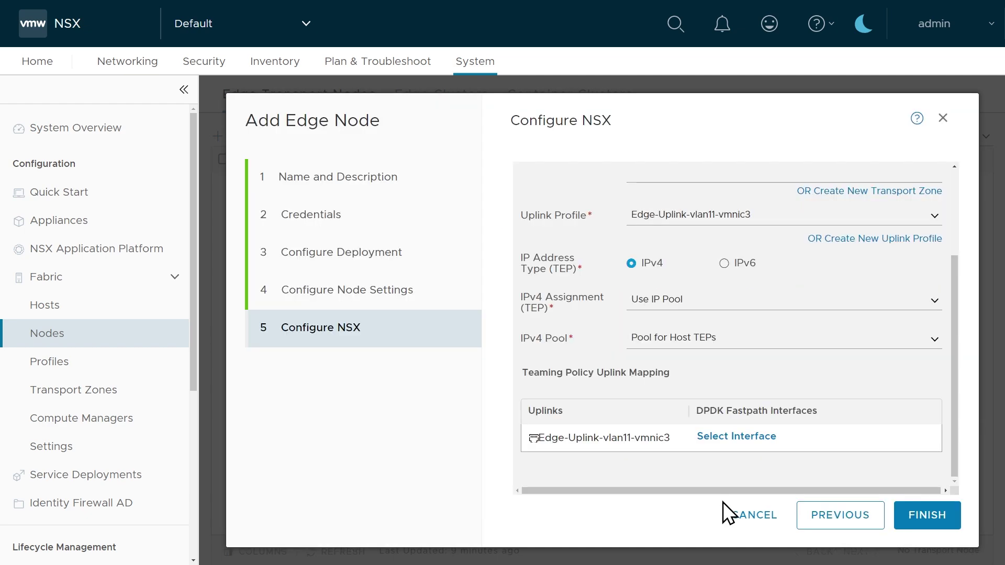
left_click(740, 437)
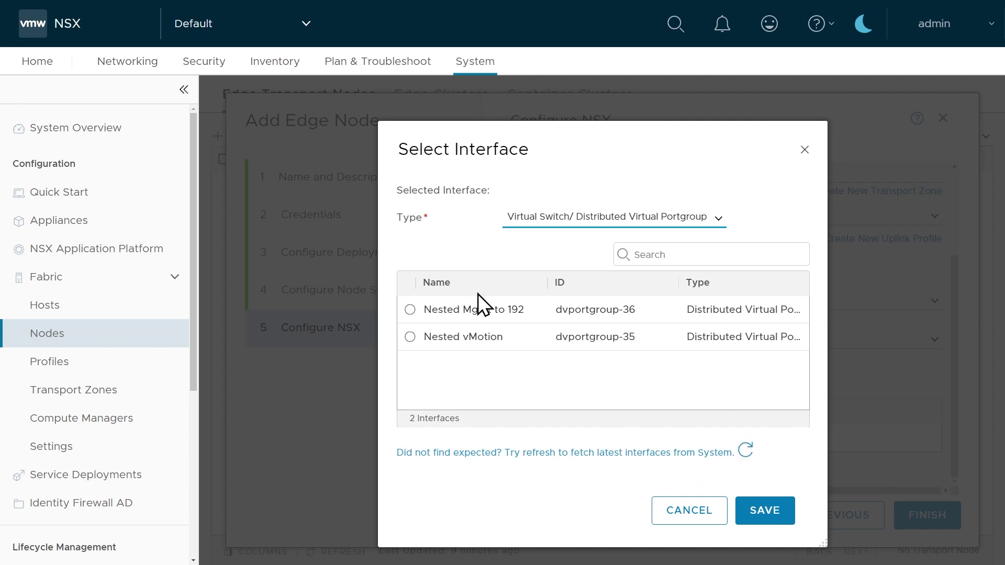
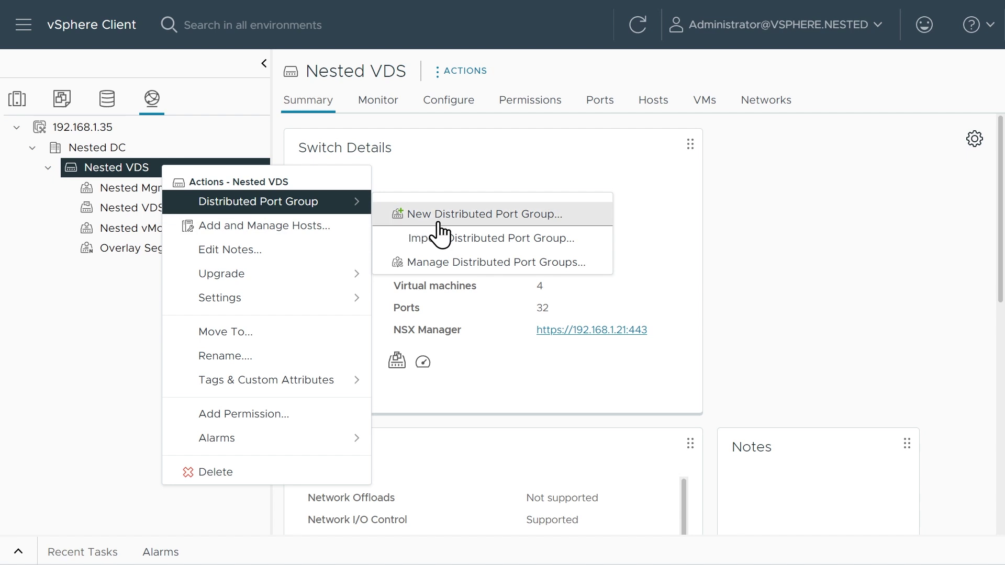
In the vSphere Client, start distributed port group PG for Edges vmnic3 on Nested VDS, using VLAN trunking and customized default policies
left_click(439, 214)
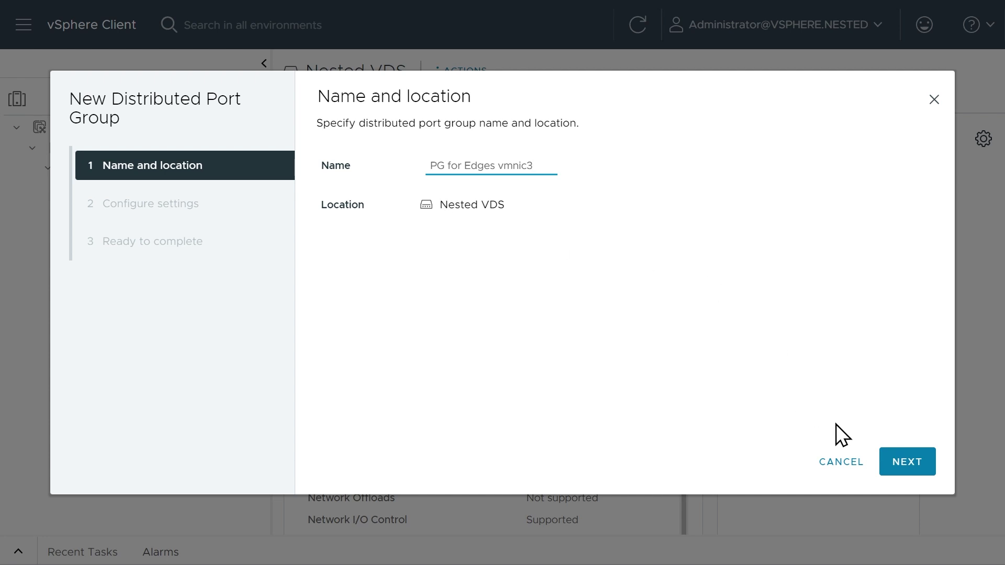
left_click(906, 462)
left_click(613, 343)
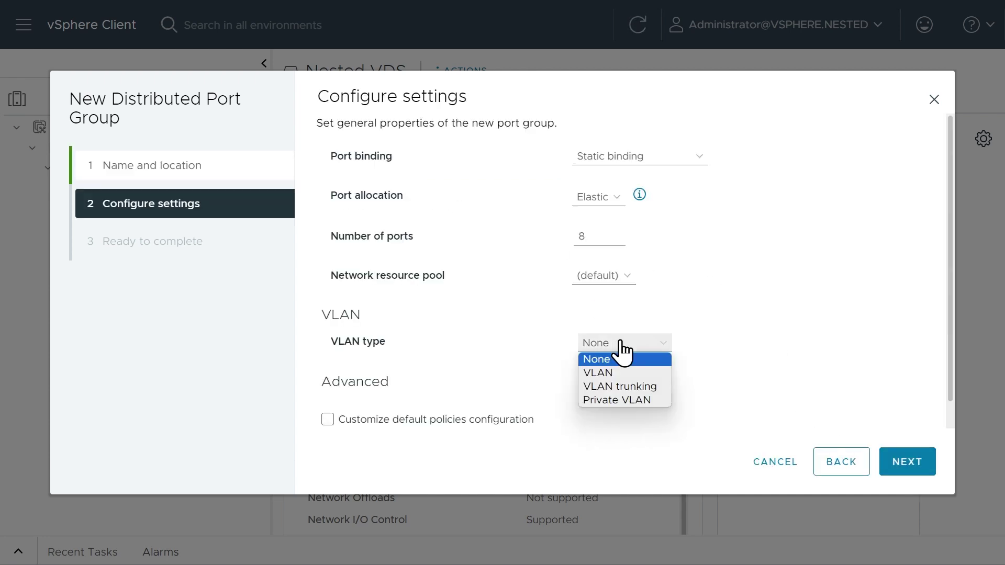
left_click(620, 388)
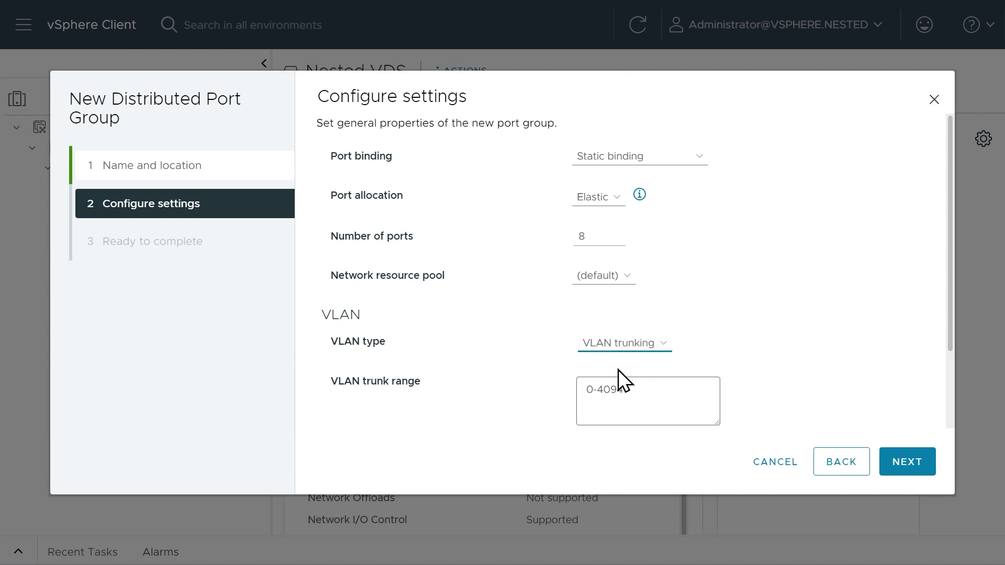
scroll(487, 351, "down", 2)
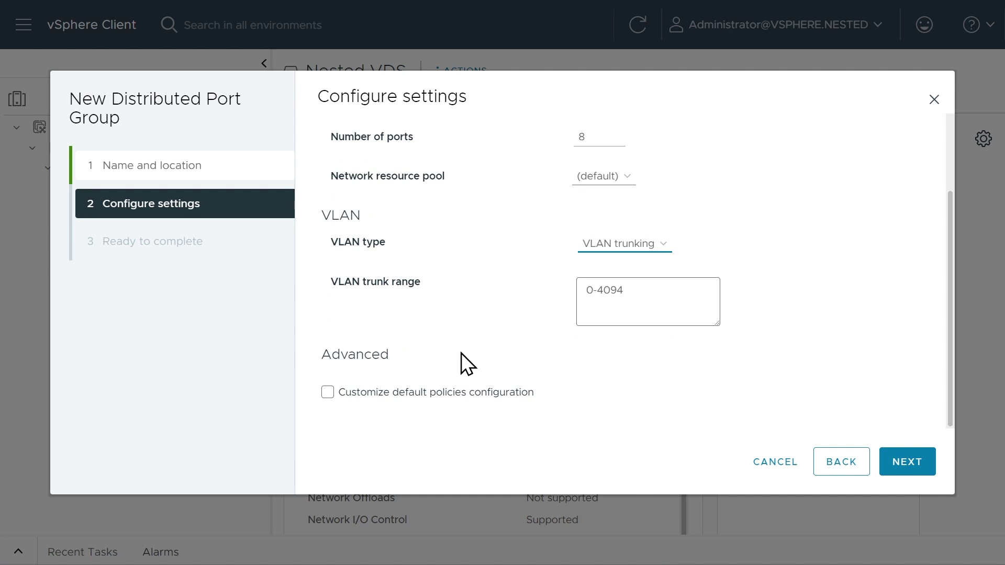
left_click(327, 392)
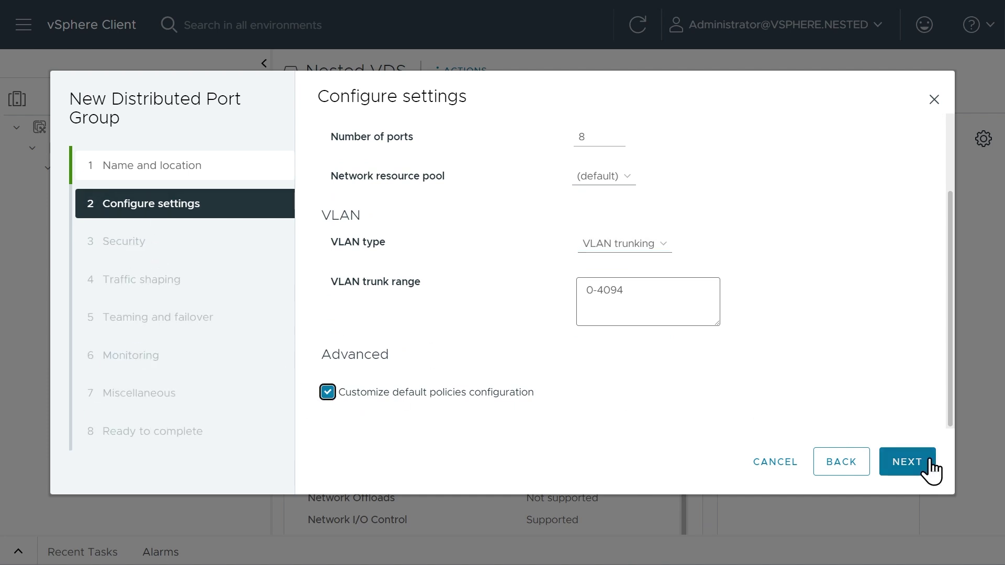
left_click(906, 461)
Accept MAC address changes and forged transmits, enable MAC learning for the port group, and proceed to traffic shaping
left_click(589, 215)
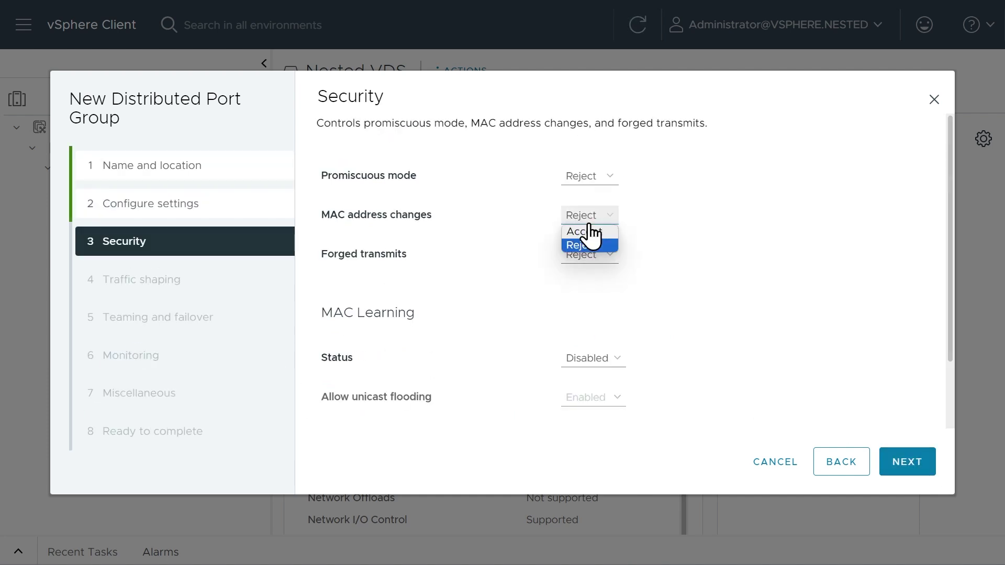
left_click(591, 232)
left_click(582, 257)
left_click(590, 270)
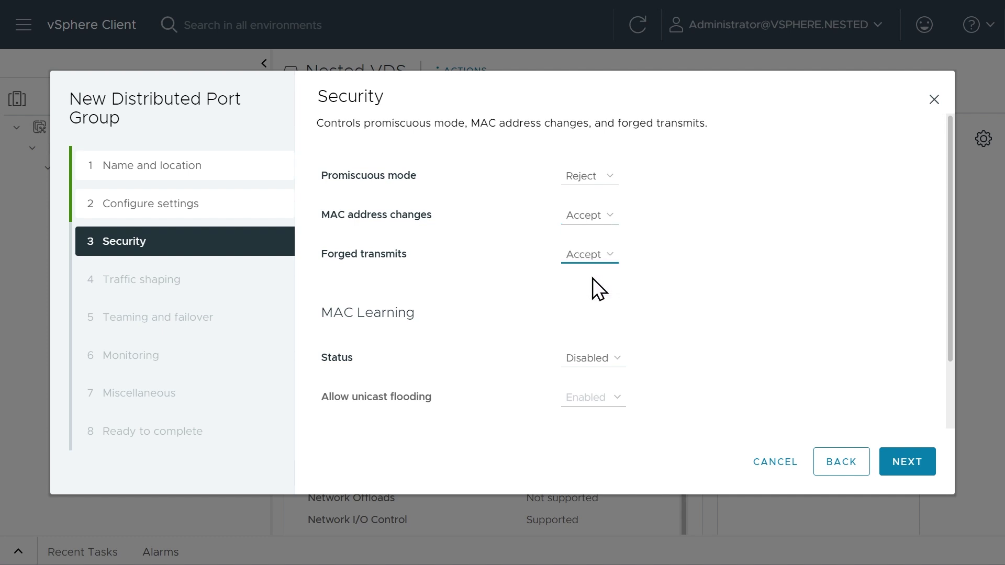
left_click(606, 360)
left_click(602, 374)
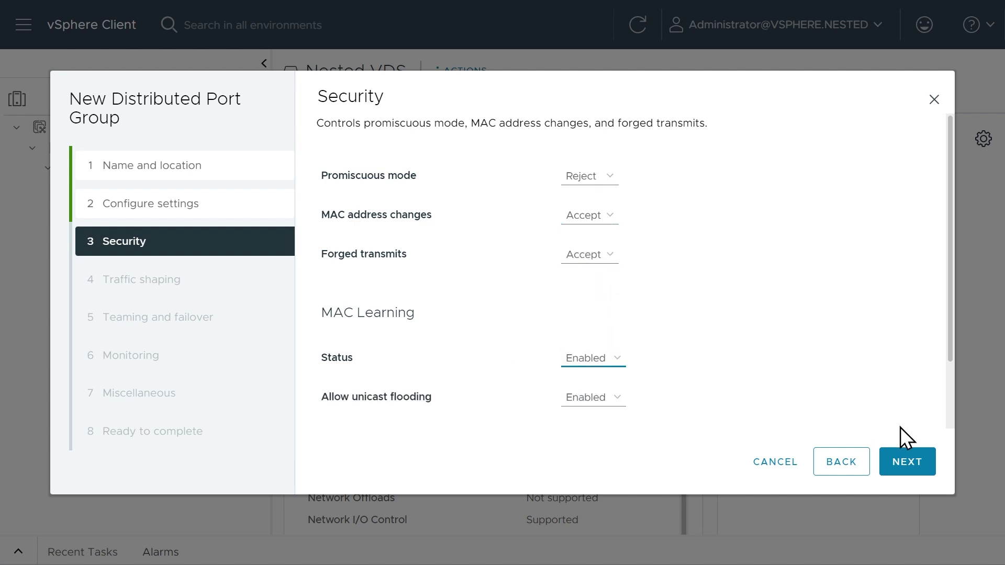
left_click(909, 471)
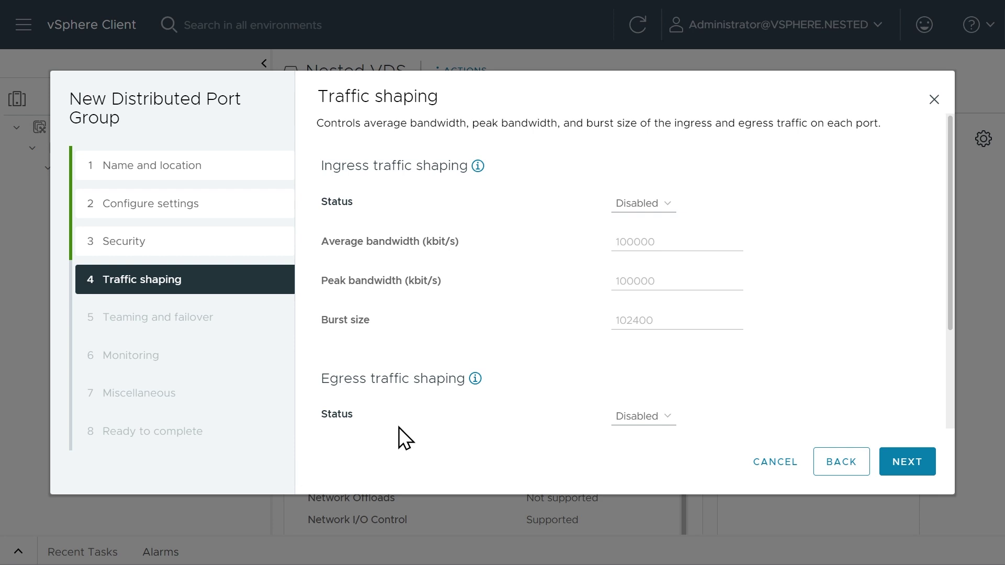
Keep the default traffic shaping and move the vmnic0, vmnic1 and vmnic2 uplinks to unused, leaving only vmnic3 active
left_click(911, 474)
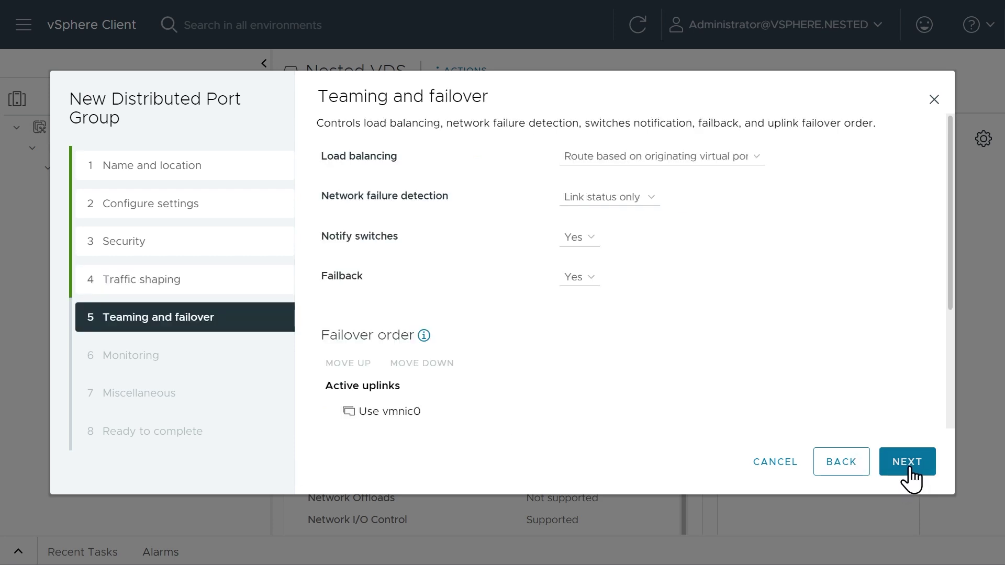
scroll(561, 343, "down", 4)
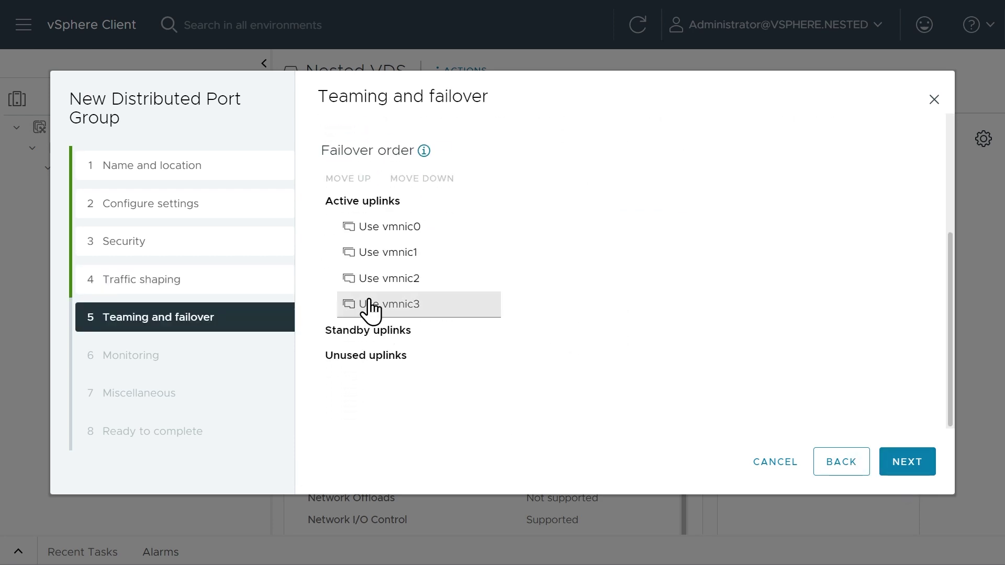
left_click(393, 233)
left_click(393, 254, "ctrl")
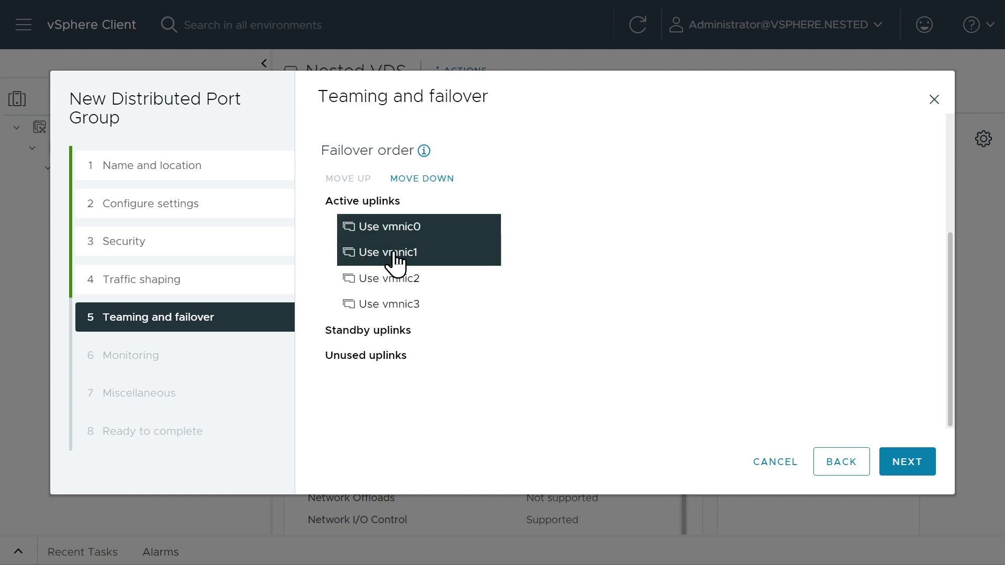
left_click(400, 283, "ctrl")
left_click(422, 179)
left_click(421, 180)
left_click(422, 180)
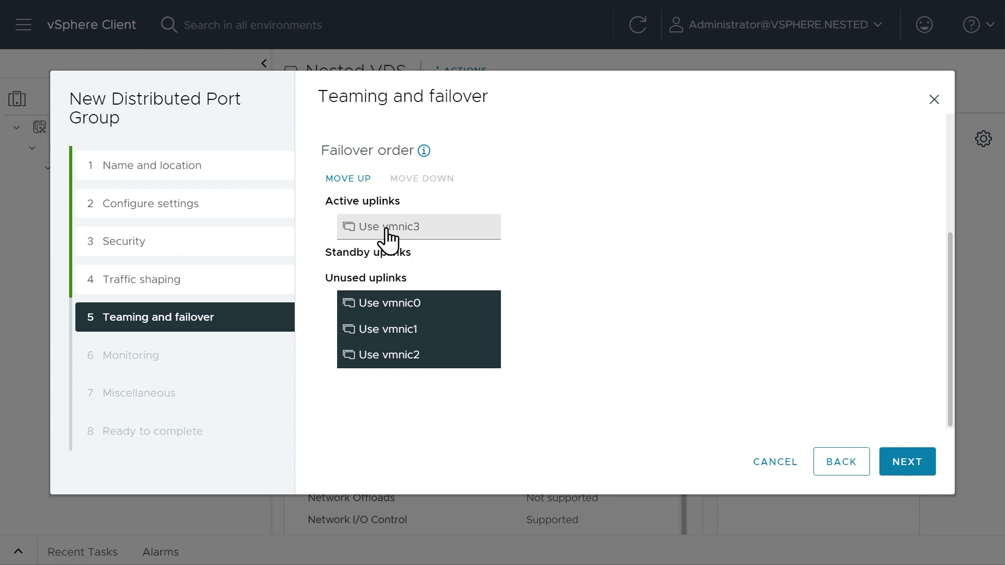
Accept the default monitoring and miscellaneous settings and finish creating the port group PG for Edges vmnic3
left_click(909, 463)
left_click(909, 466)
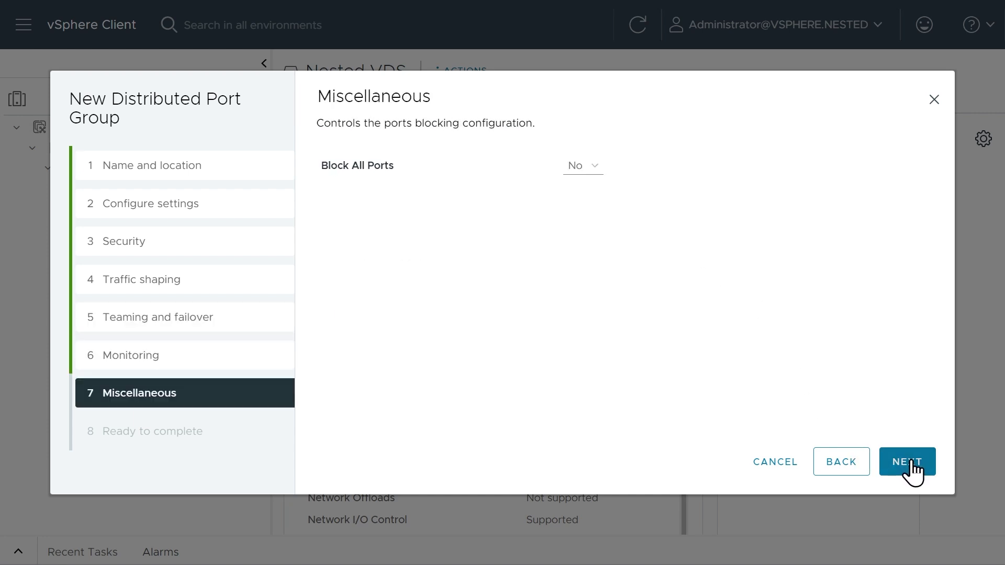
left_click(910, 466)
left_click(910, 466)
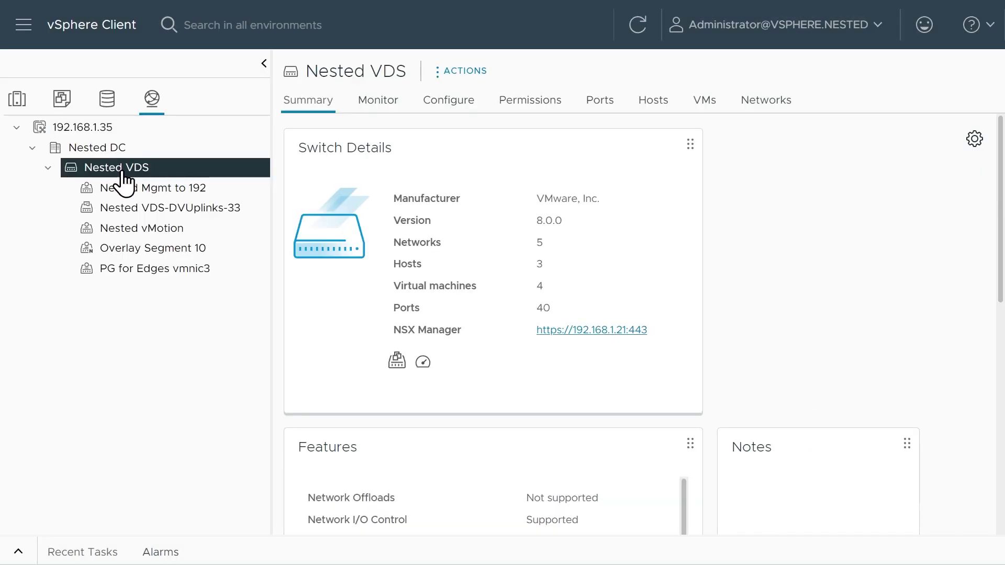
Examine the Nested VDS topology to check which uplink and physical adapters PG for Edges vmnic3 uses
left_click(441, 109)
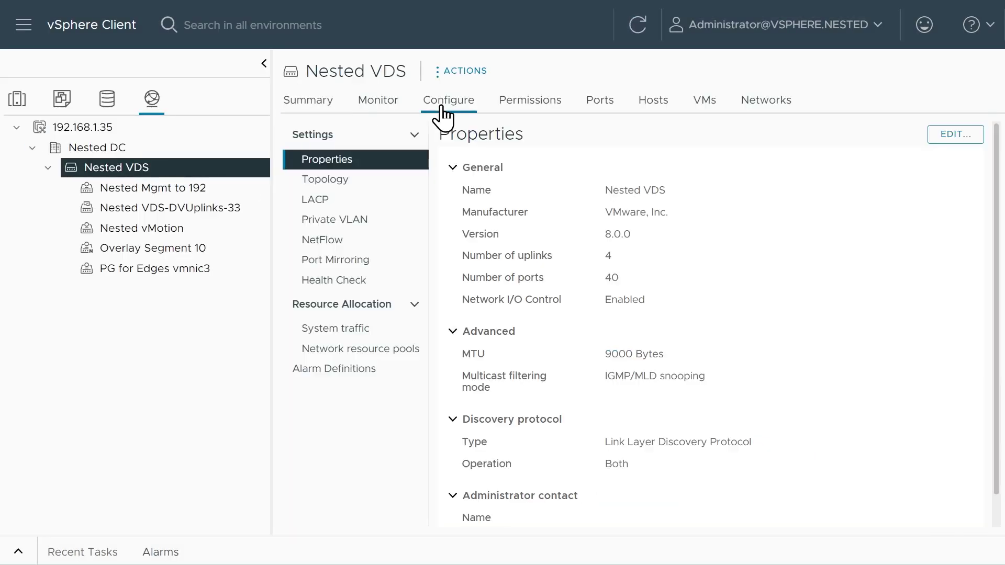
left_click(328, 180)
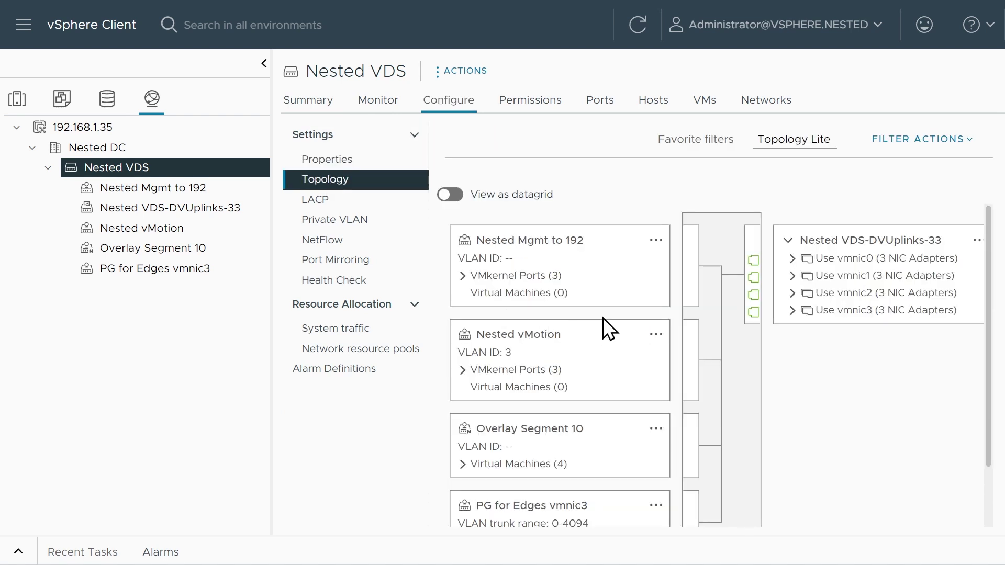
scroll(605, 329, "down", 2)
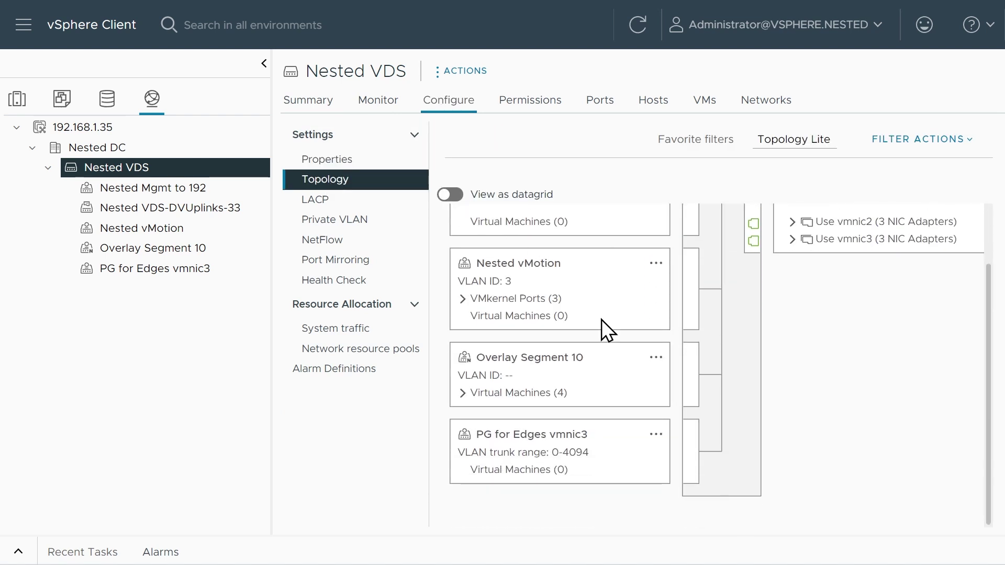
left_click(550, 434)
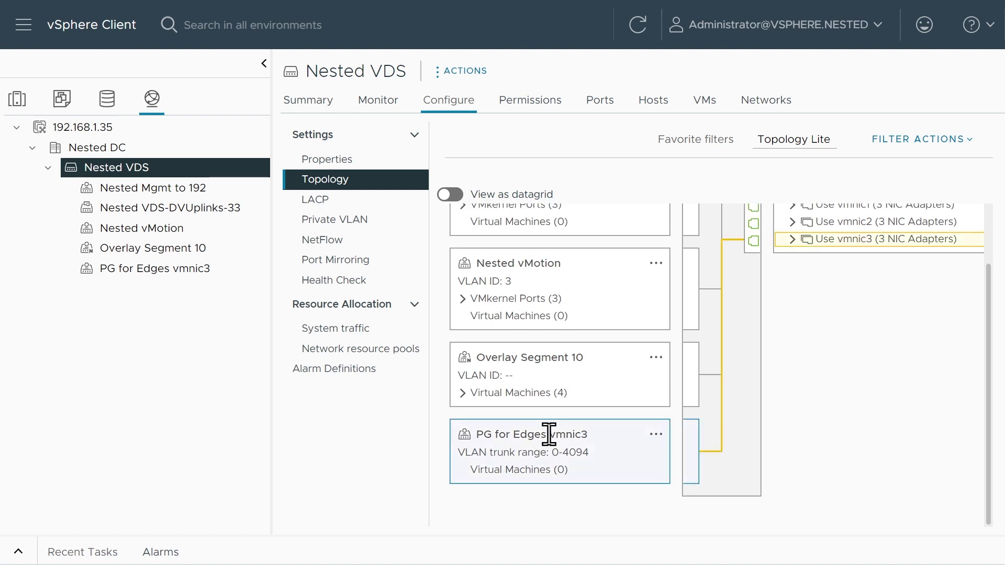
left_click(793, 240)
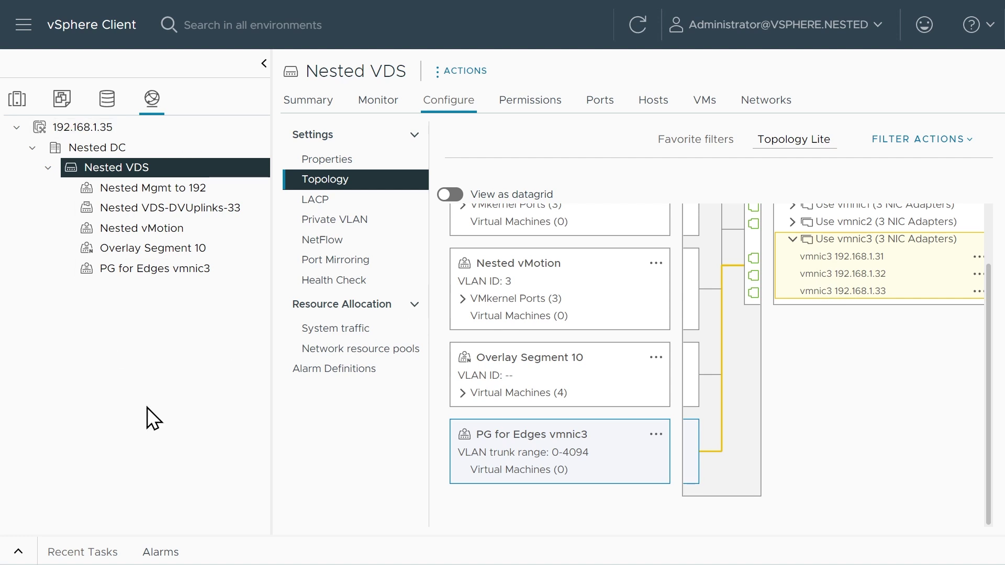
left_click(830, 291)
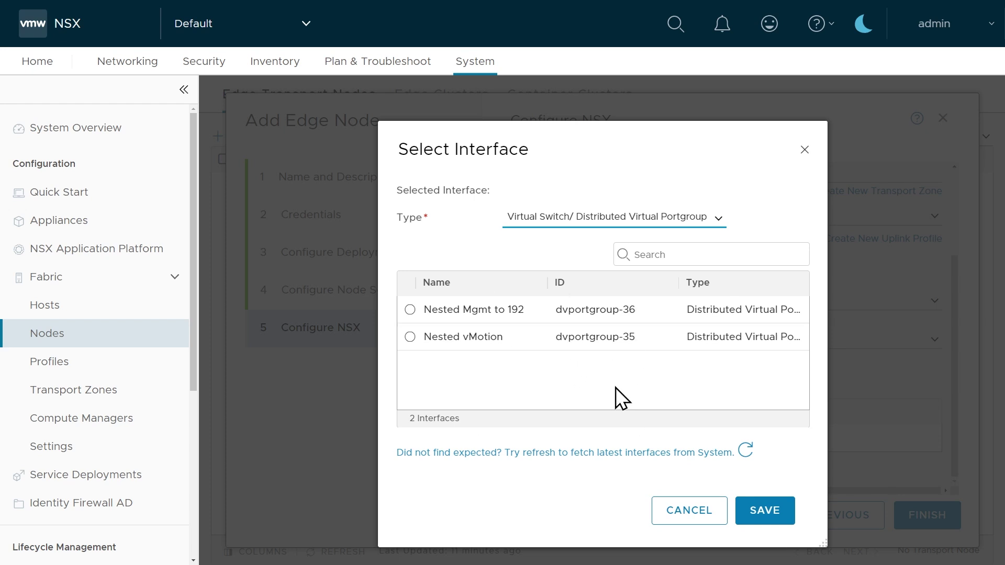
In NSX, refresh the available interfaces and assign PG for Edges vmnic3 as the uplink's DPDK fastpath interface
left_click(745, 450)
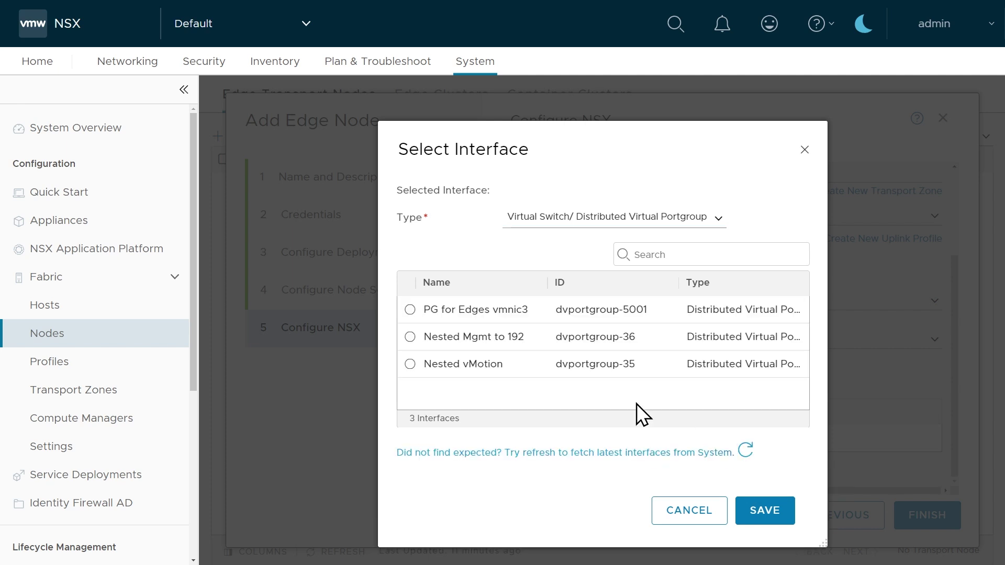
left_click(411, 313)
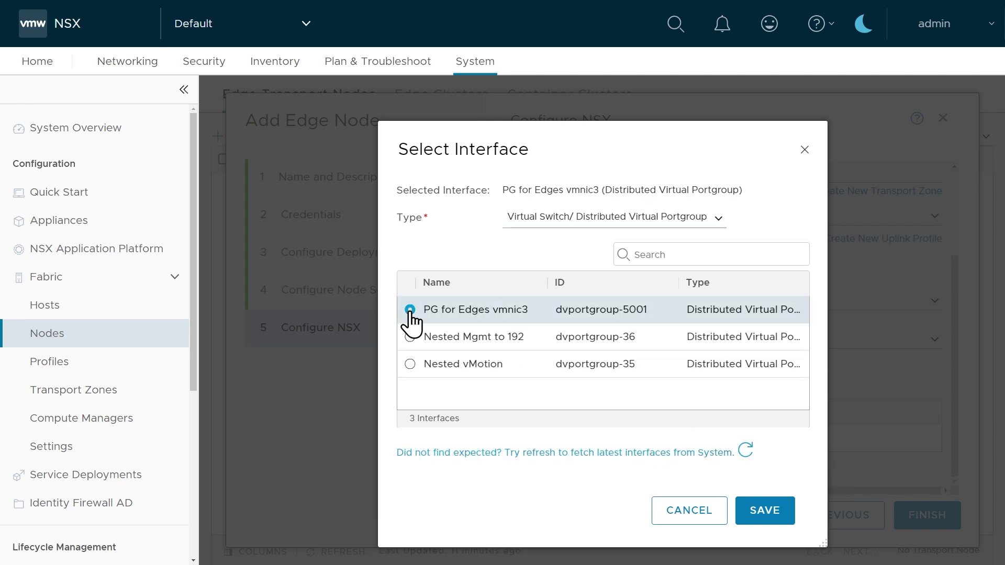
left_click(765, 514)
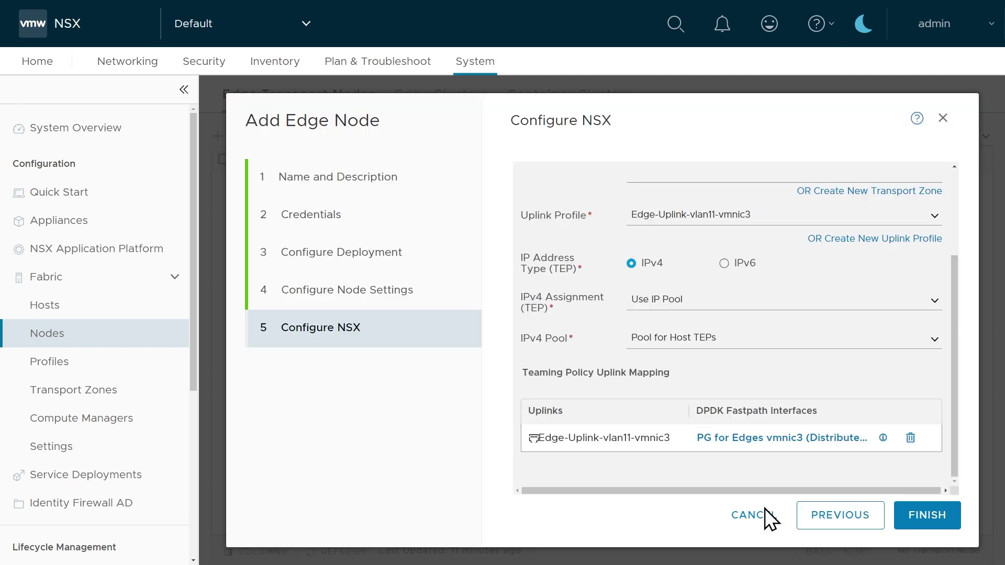
Review the edge switch settings, finish the wizard to deploy the edge node, and refresh the list of edge transport nodes
scroll(799, 370, "up", 5)
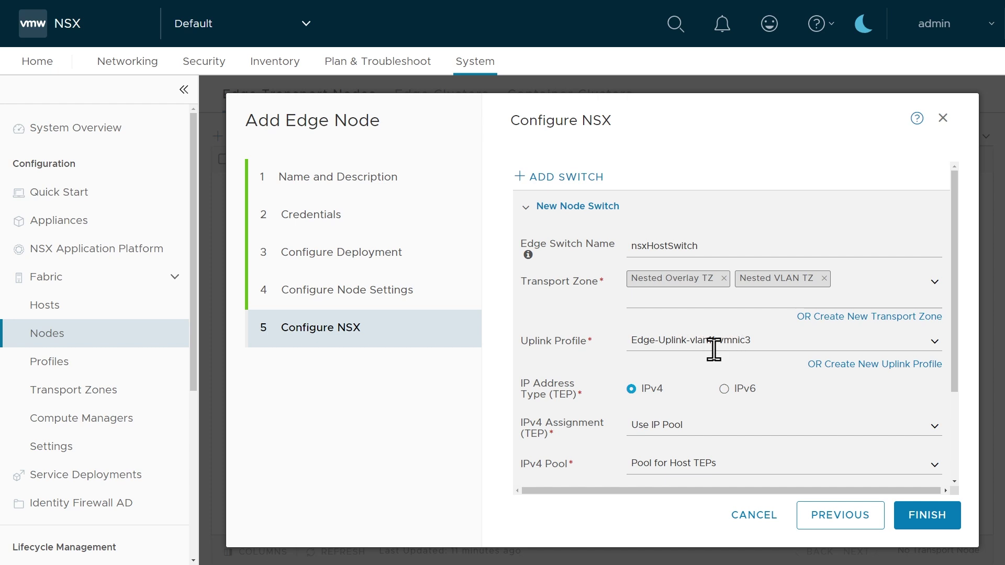
scroll(709, 346, "down", 3)
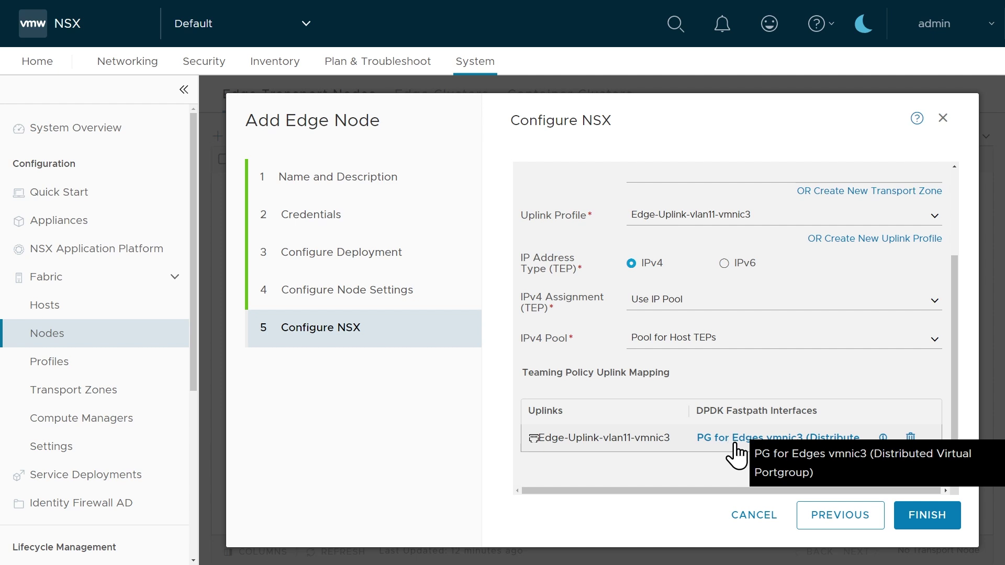
left_click(934, 519)
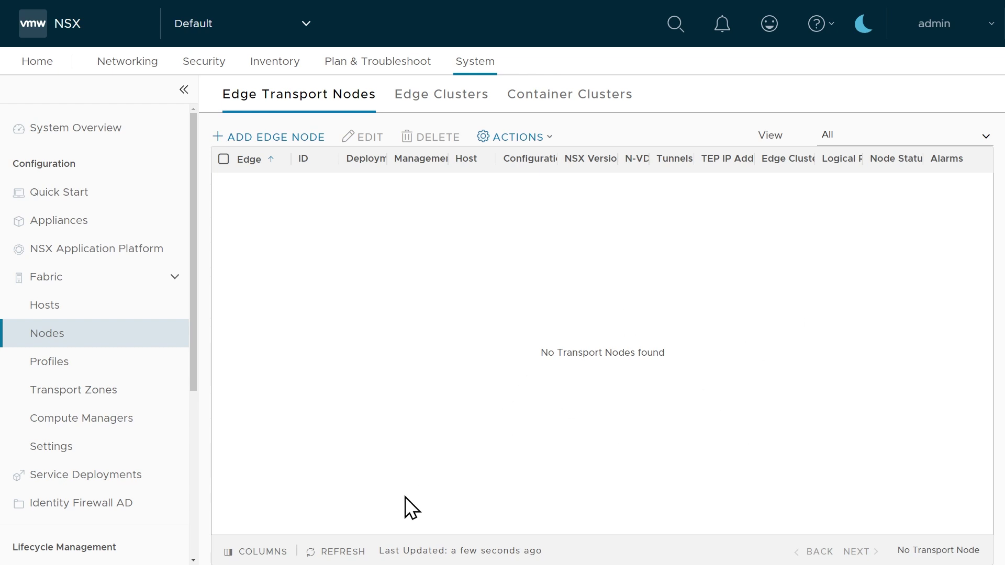
left_click(338, 552)
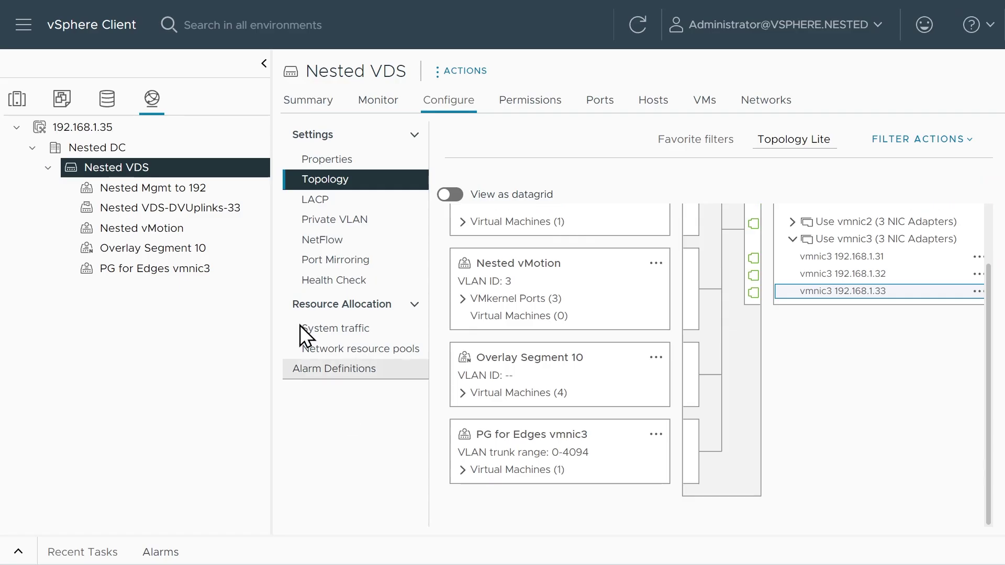
In the vSphere Client, check the recent tasks for the edge's OVF template deployment
left_click(17, 554)
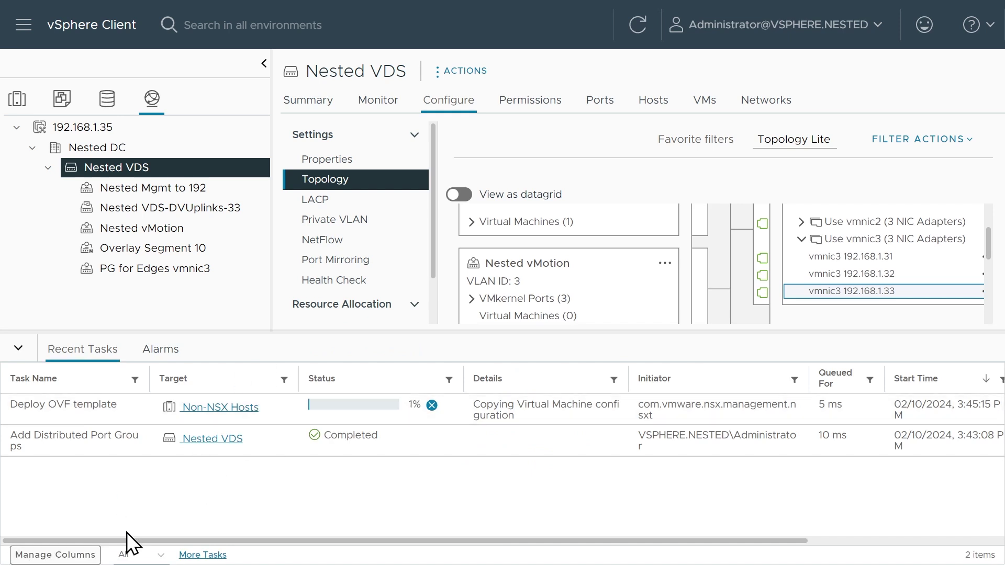
left_click(135, 555)
left_click(137, 527)
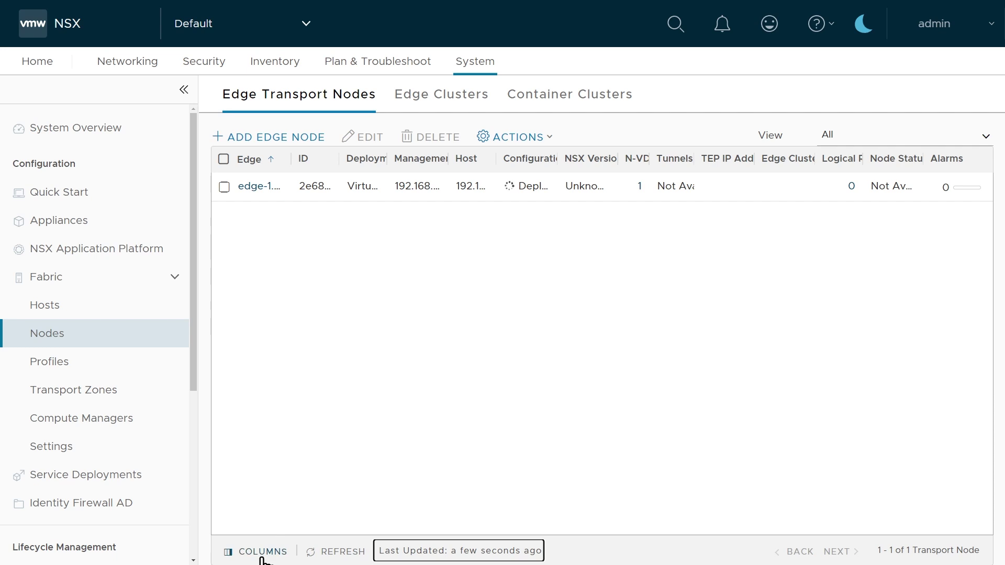
In NSX, hide the ID, Deployment Type and Logical Routers columns of the edge node list and widen Host and Management IP
left_click(262, 555)
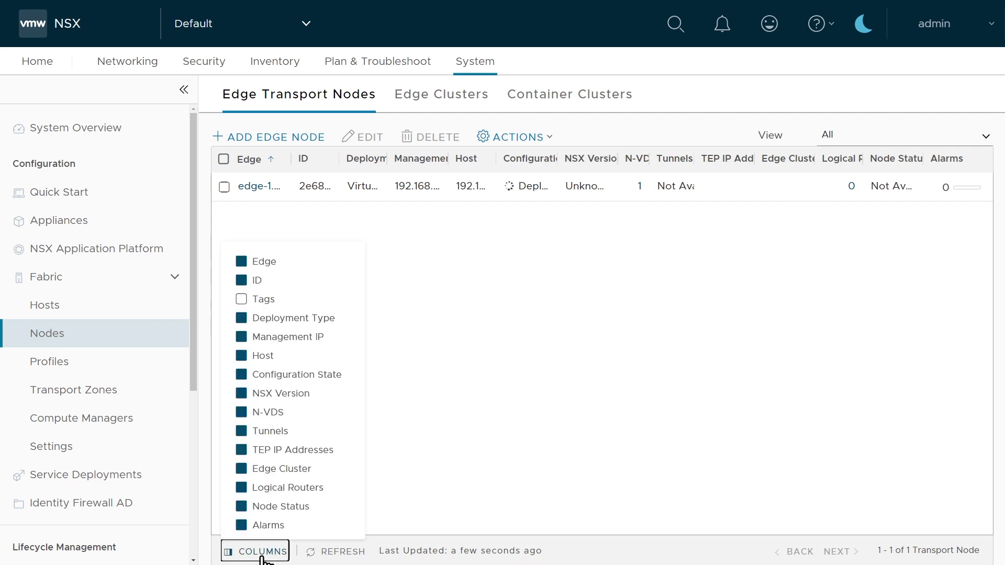
left_click(242, 277)
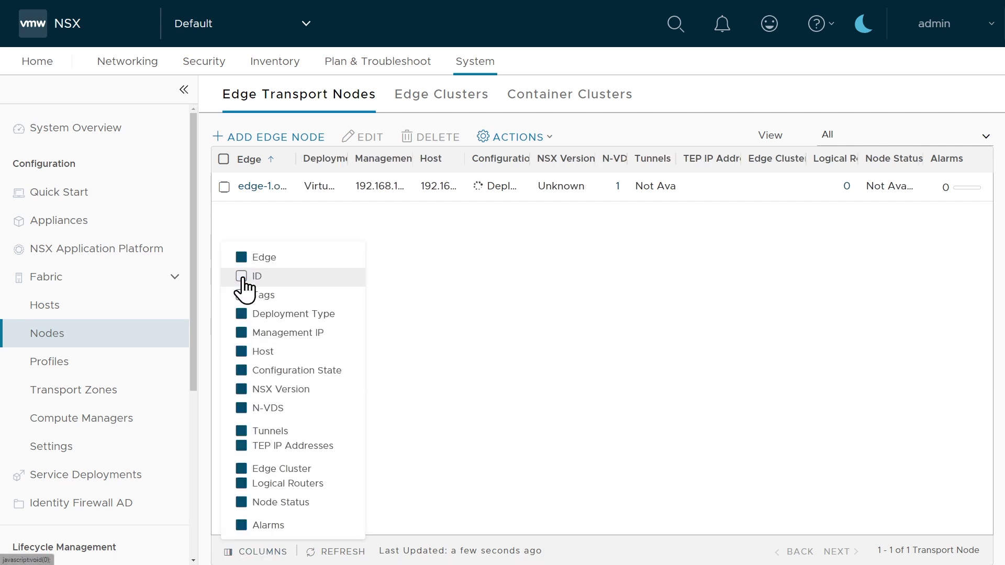
left_click(241, 314)
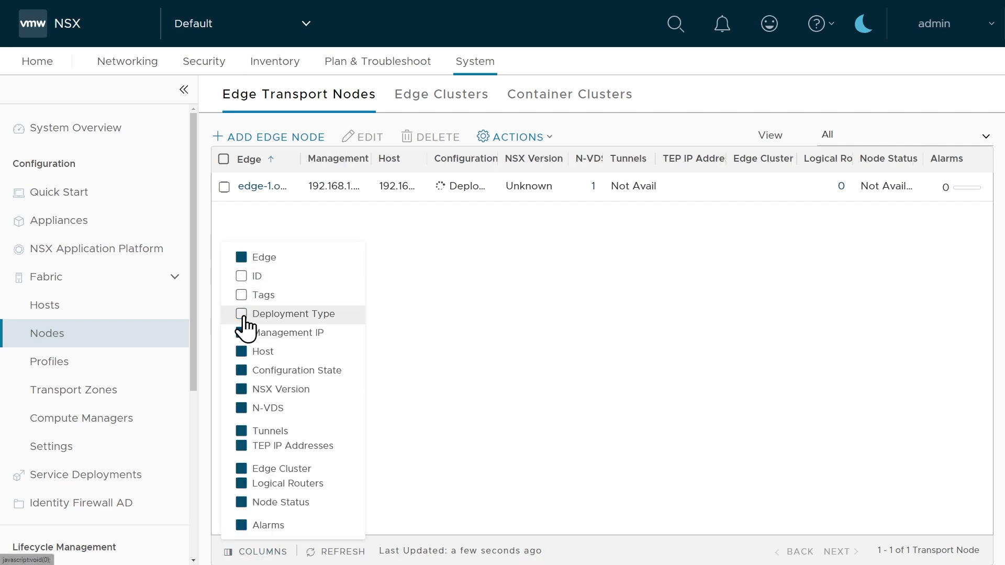
left_click_drag(430, 158, 468, 158)
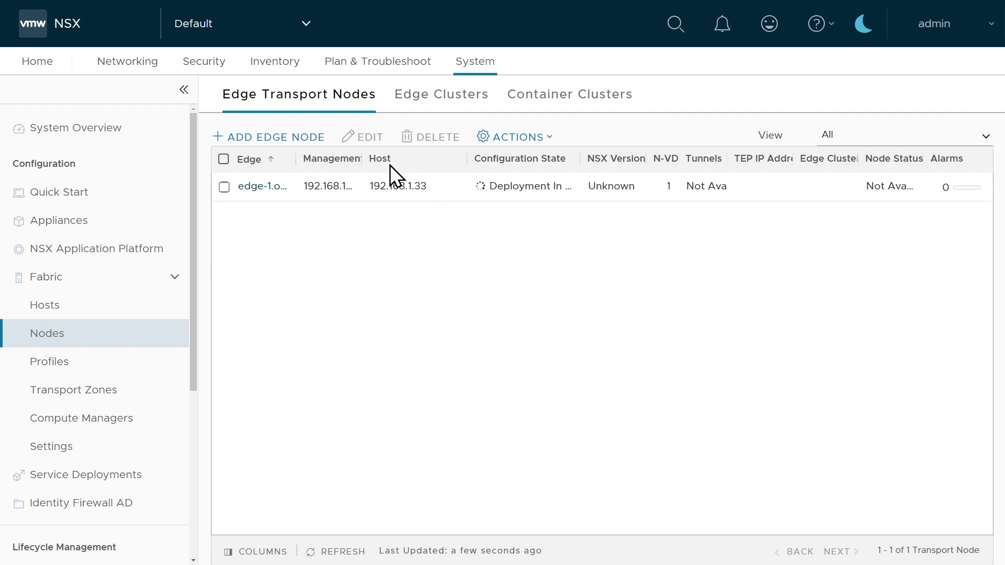
left_click_drag(363, 158, 398, 158)
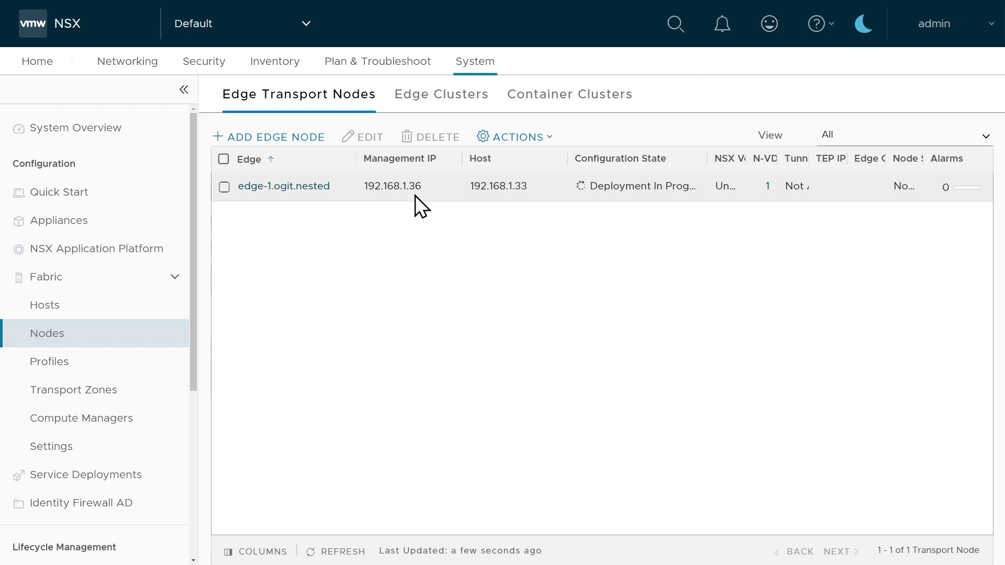
Start adding another edge node with edge-2.ogit.nested as name and FQDN, keep the Medium form factor, and proceed to the credentials
left_click(280, 138)
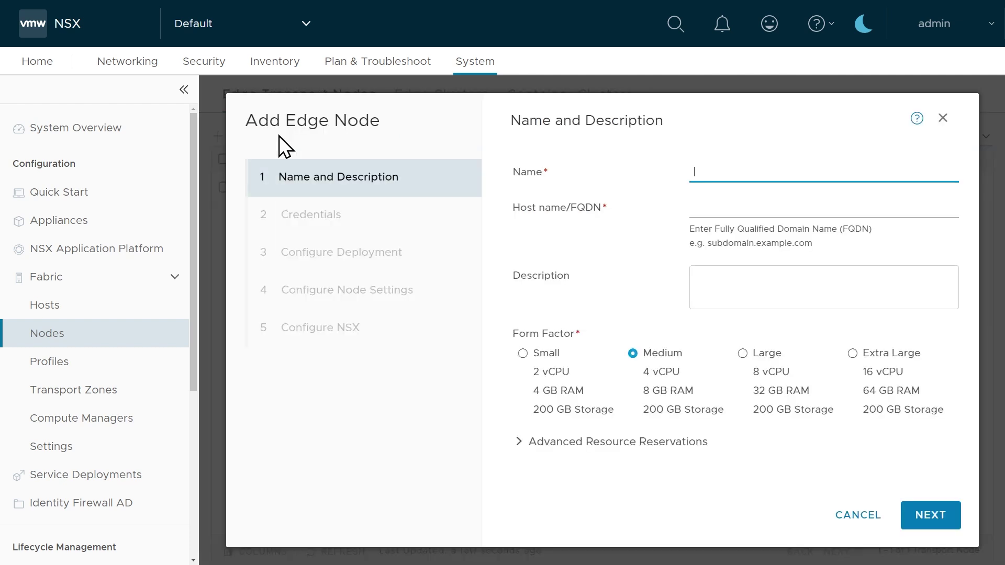
type("edge-2.ogit.nested")
triple_click(746, 172)
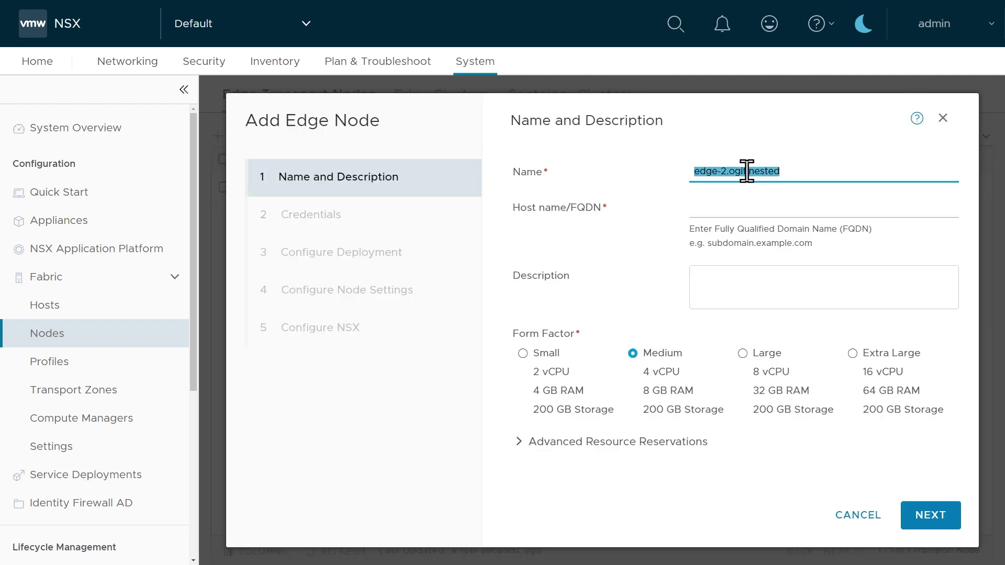
right_click(746, 171)
left_click(785, 224)
left_click(723, 205)
right_click(727, 211)
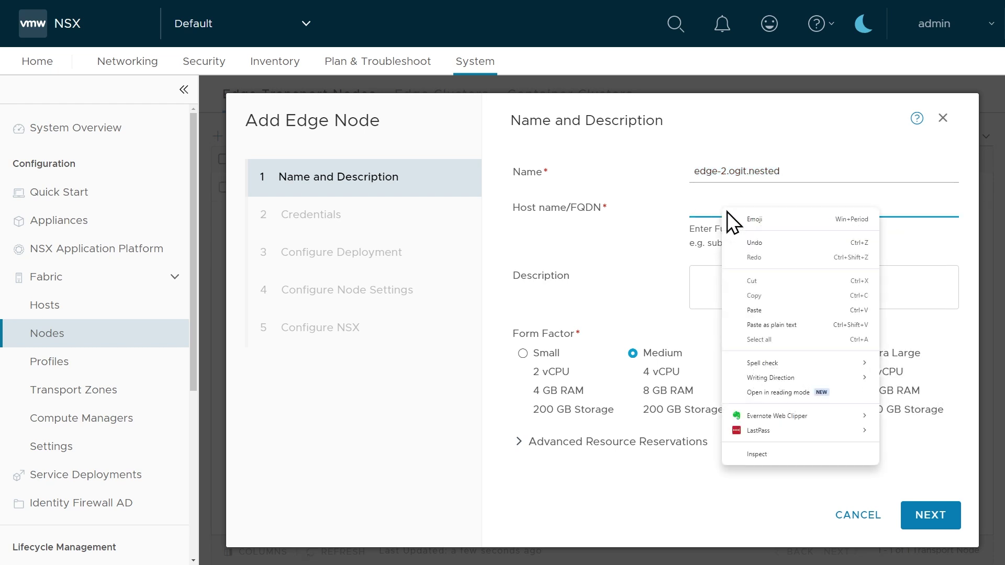
left_click(757, 309)
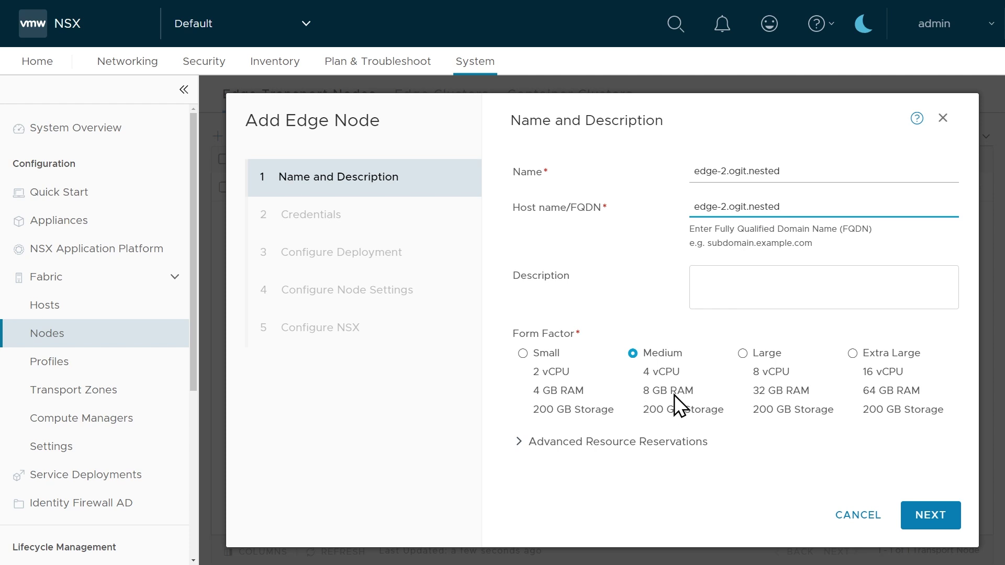
left_click(936, 527)
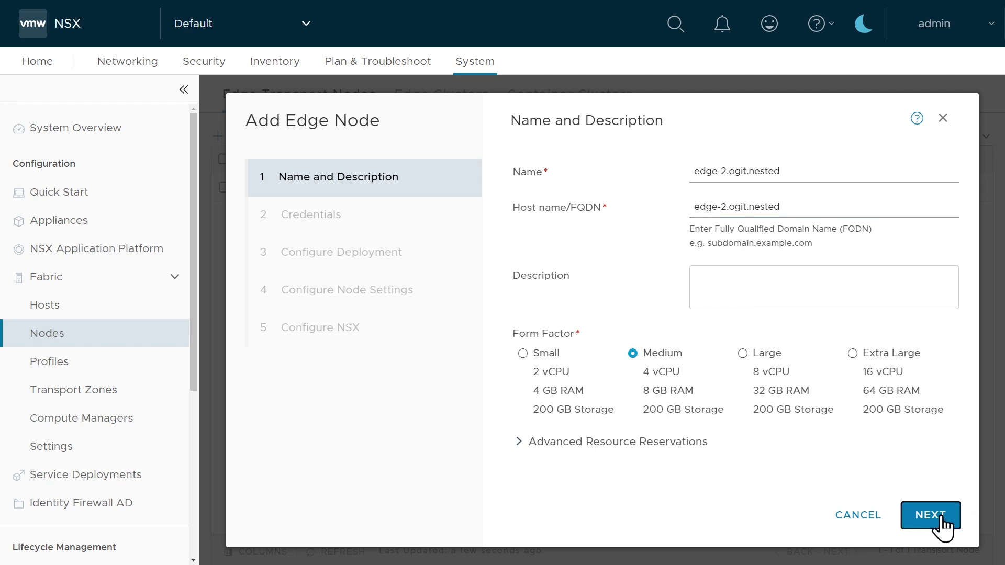
Enter and confirm the CLI and system root passwords, and allow SSH login for both the CLI user and root
left_click(721, 306)
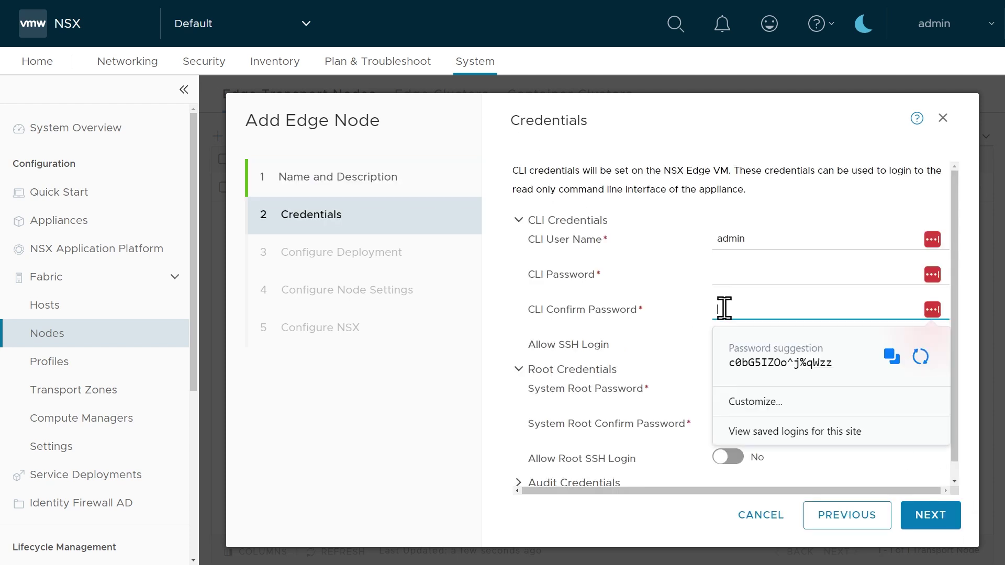
left_click(769, 363)
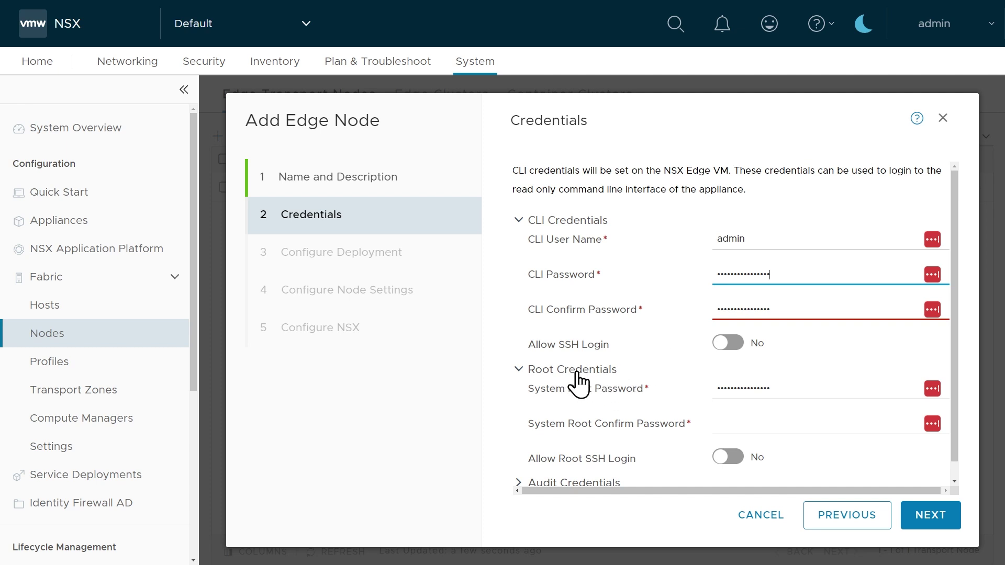
left_click(733, 344)
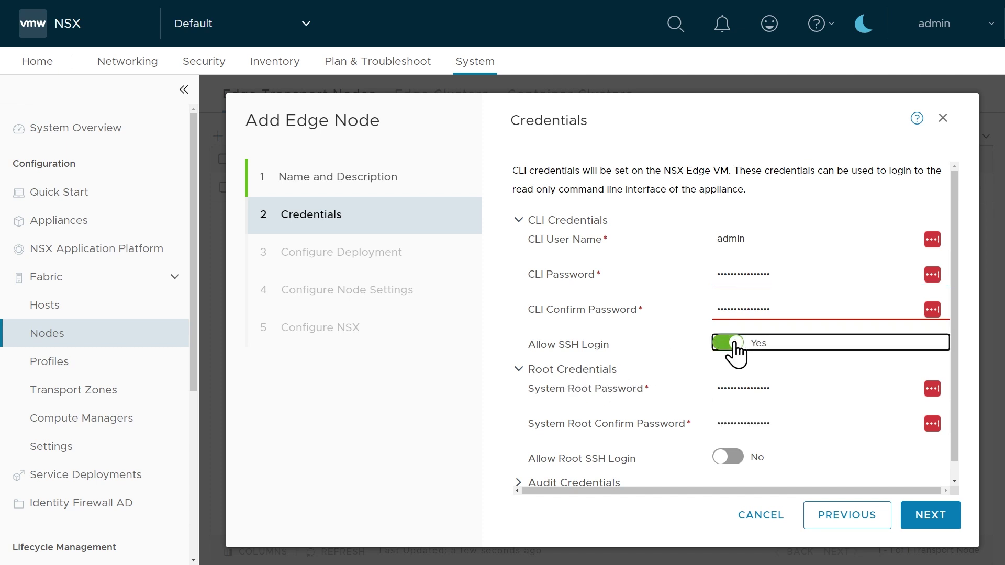
left_click(733, 463)
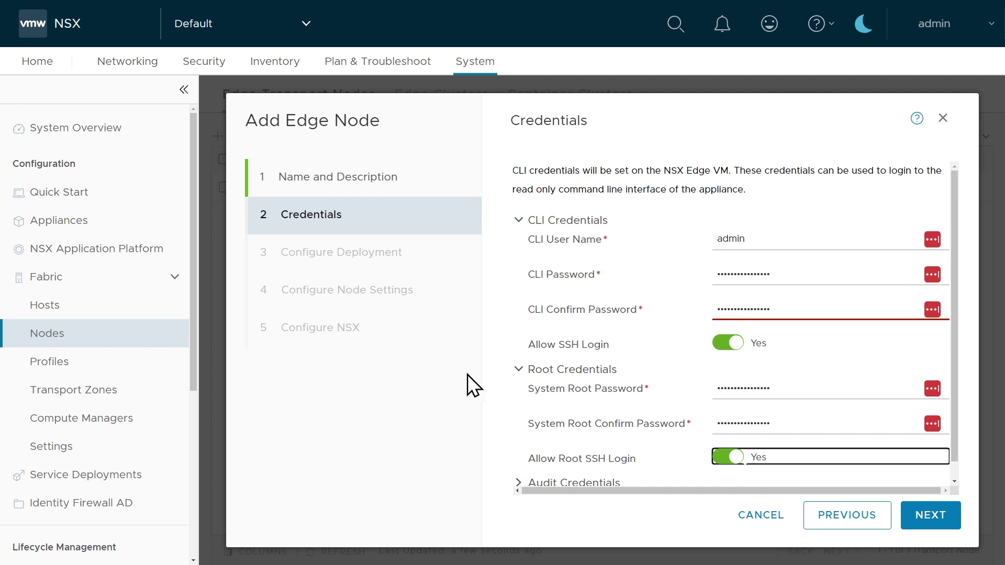
Configure the deployment with compute manager Nested vCSA, cluster Non-NSX Hosts, host 192.168.1.33 and datastore ESXi-C DS-1, and proceed to the node settings
left_click(928, 518)
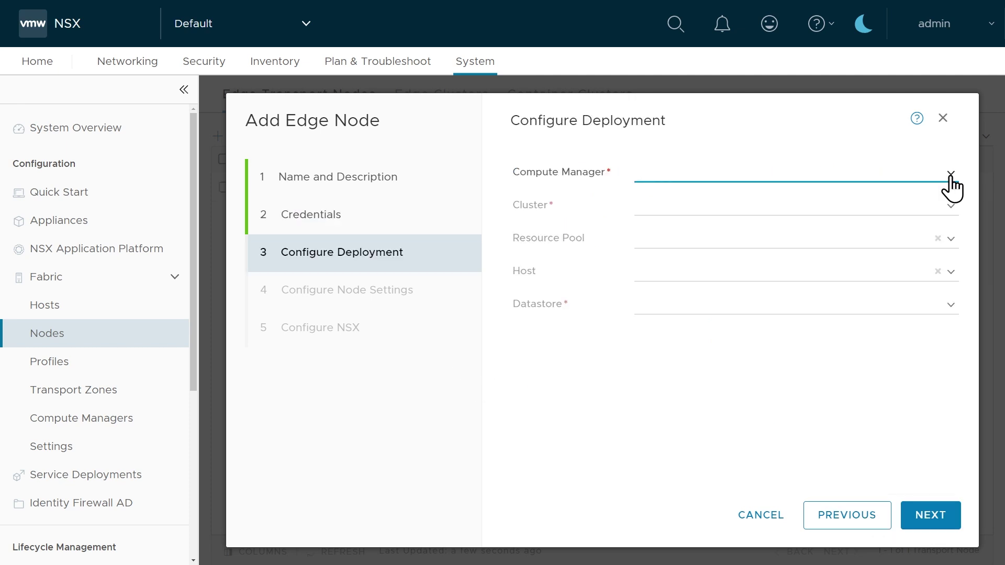
left_click(950, 178)
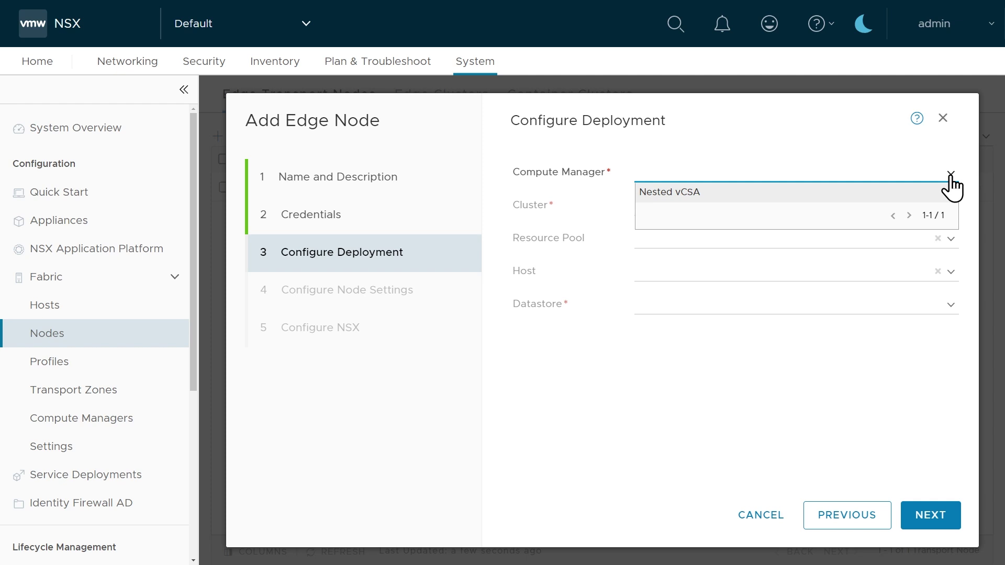
left_click(682, 195)
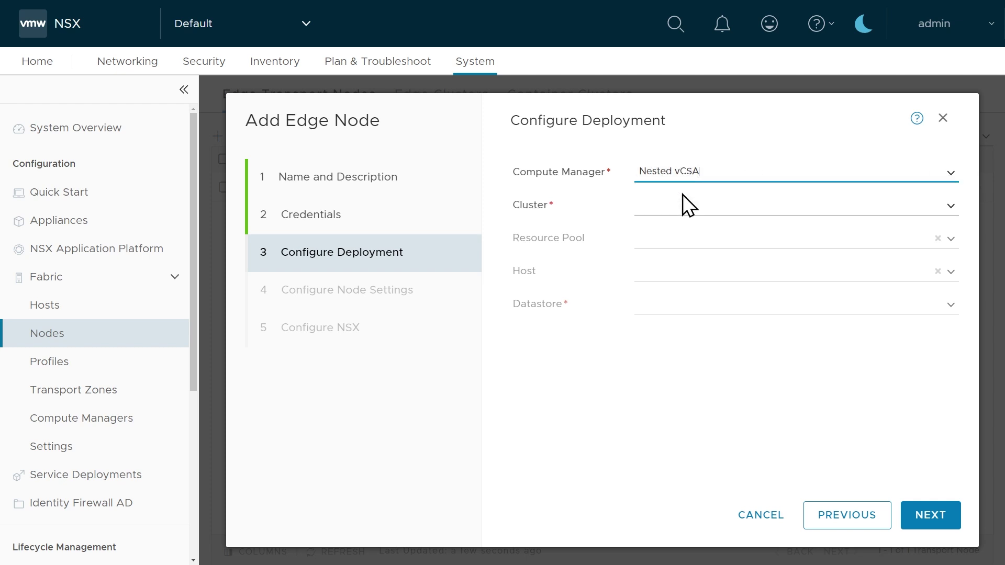
left_click(952, 205)
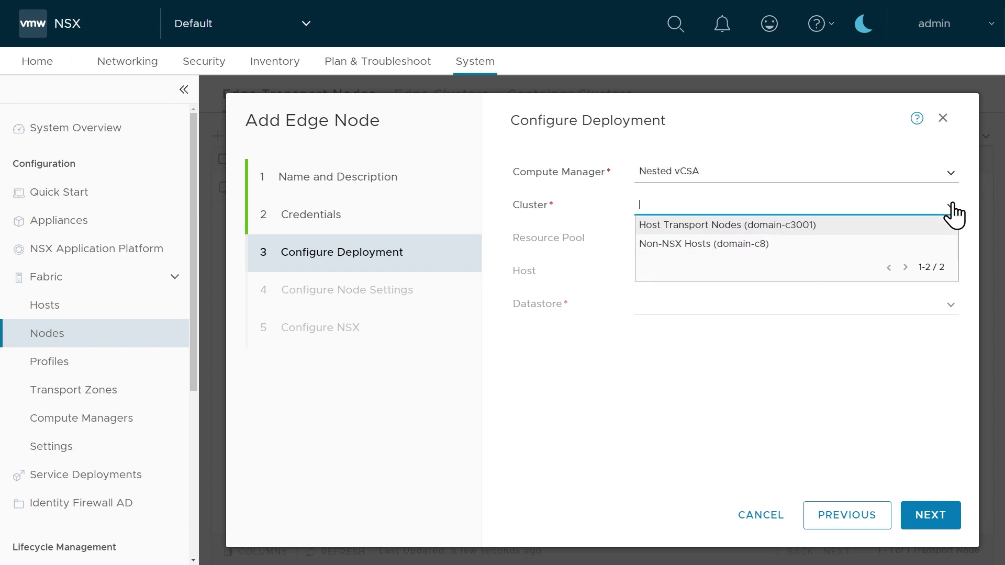
left_click(718, 245)
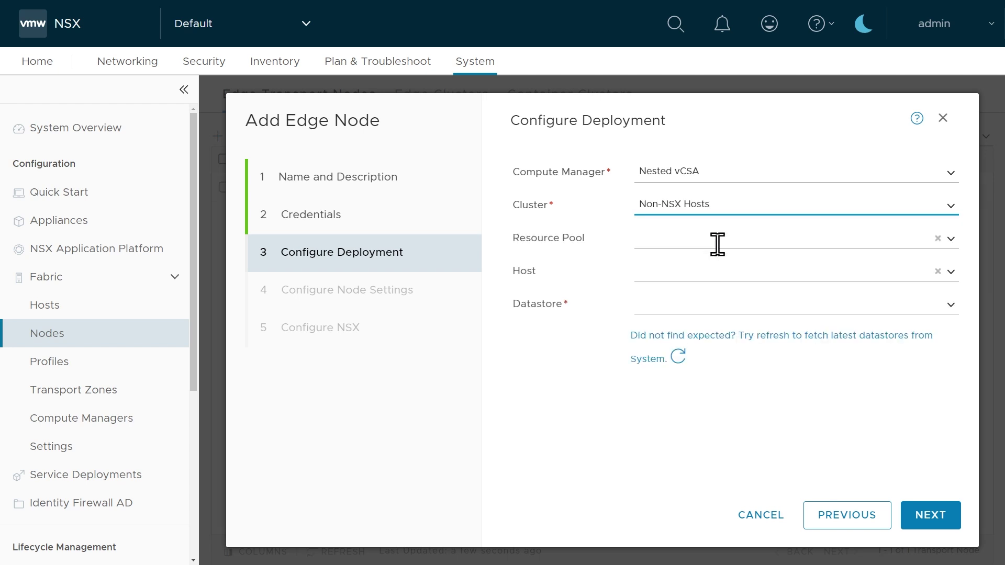
left_click(951, 271)
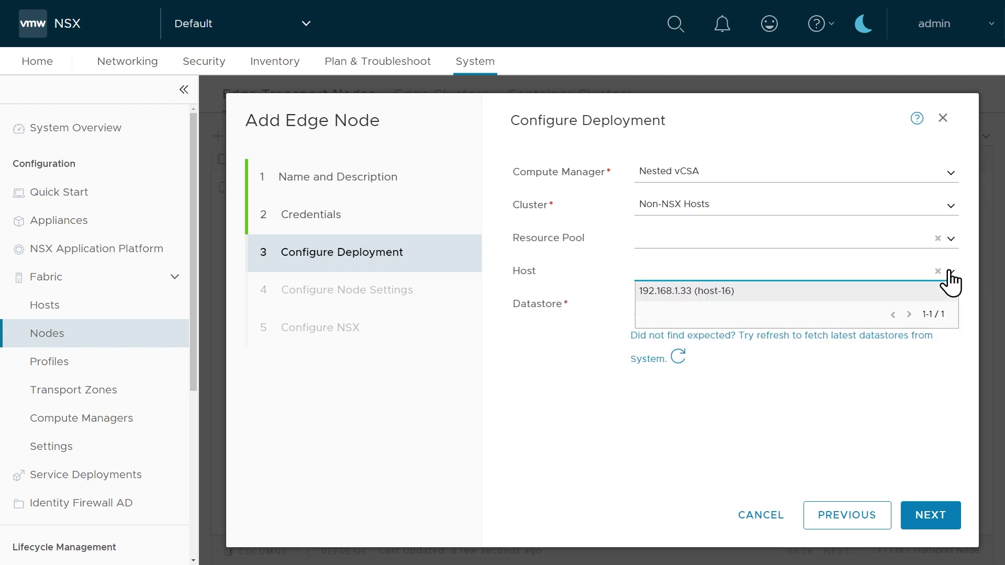
left_click(716, 293)
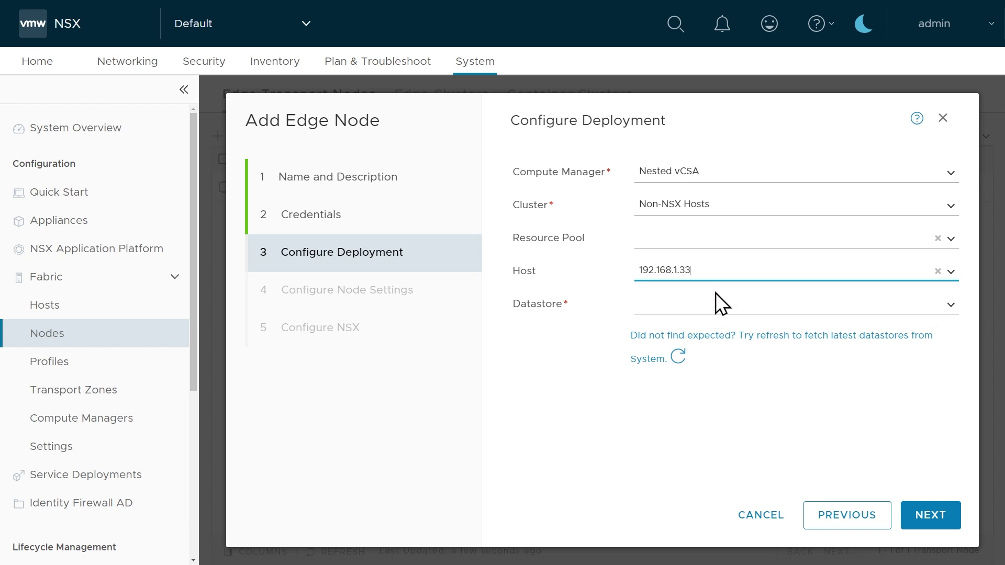
left_click(951, 308)
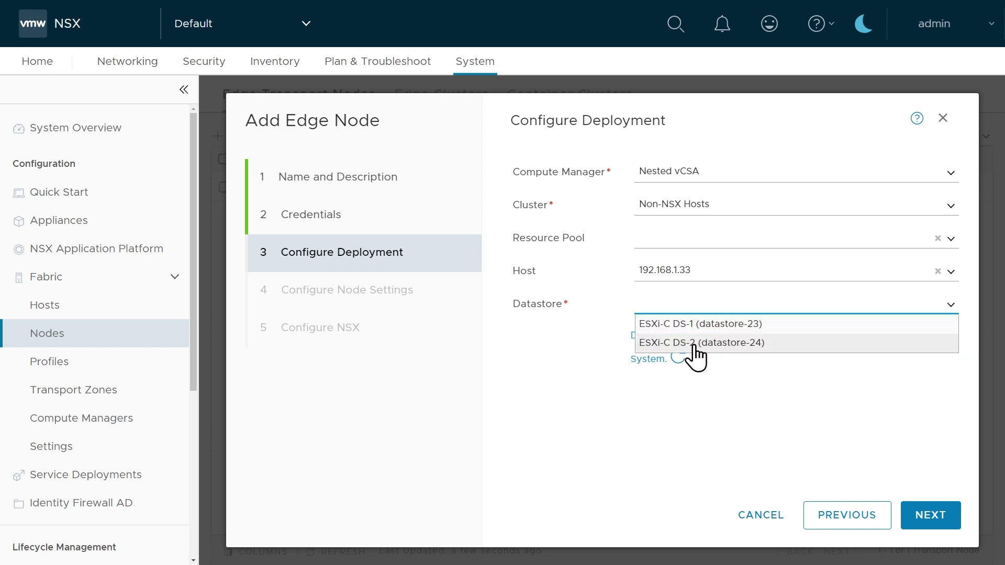
left_click(696, 325)
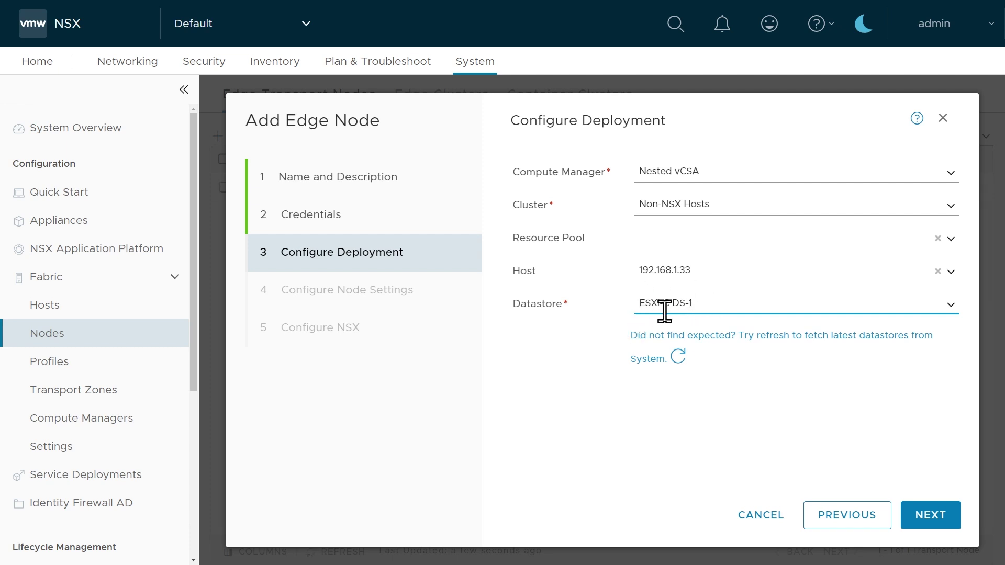
left_click(934, 516)
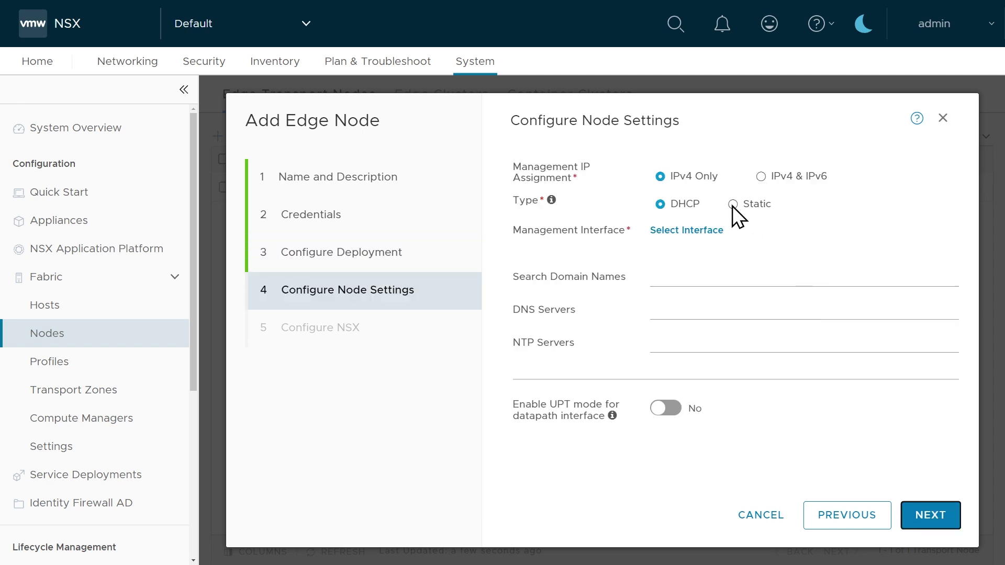
Make the management IP assignment static, with management IP 192.168.1.37/24 and default gateway 192.168.1.1
left_click(732, 205)
left_click(690, 240)
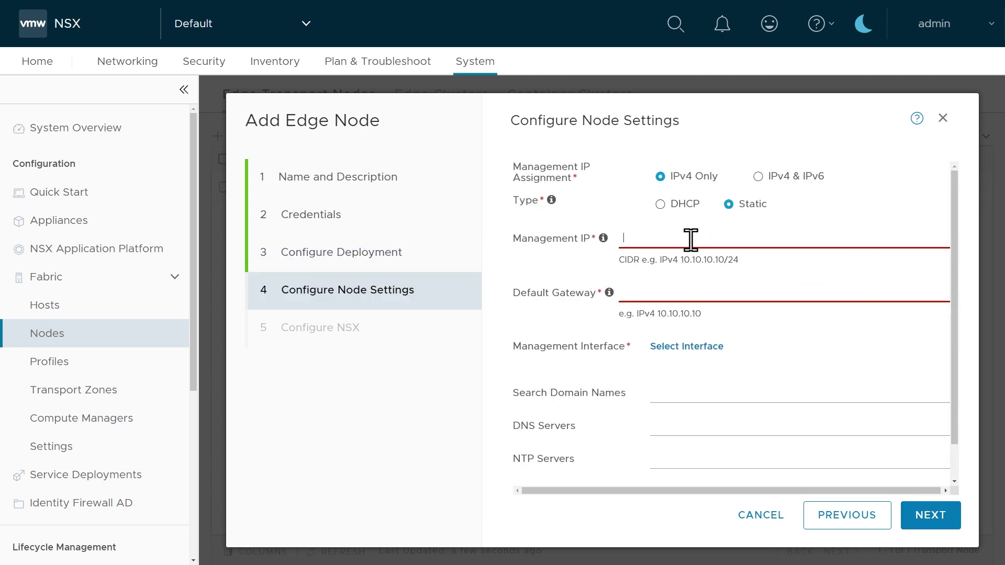
type("192.168.1.37/24")
left_click(647, 292)
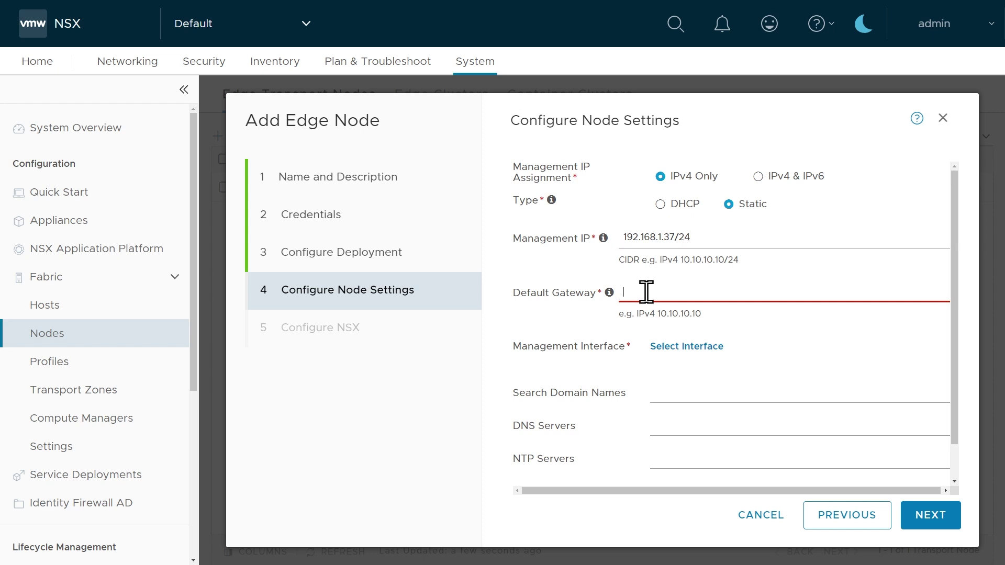
type("192.168.1.1")
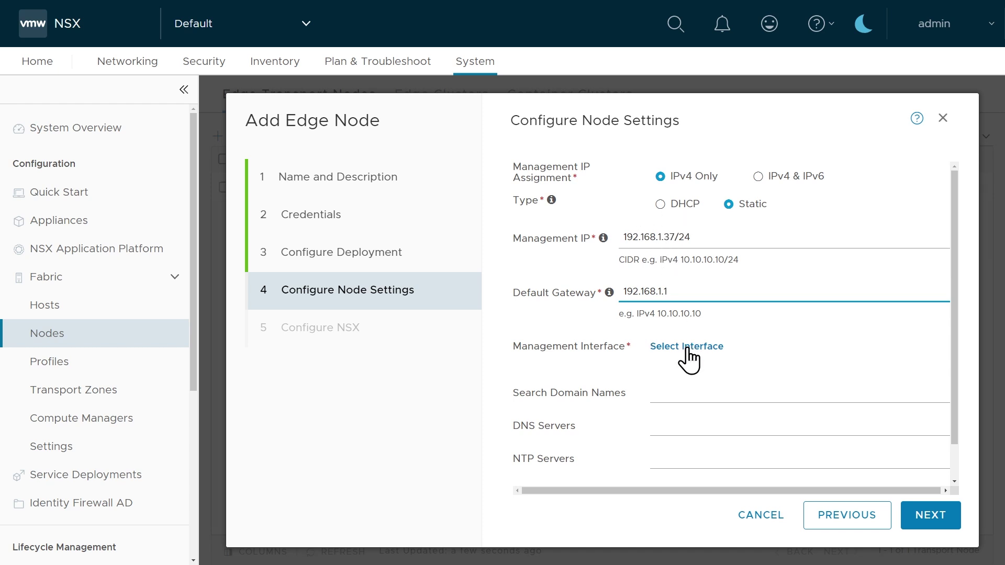
Assign the Nested Mgmt to 192 distributed port group as the edge node's management interface
left_click(687, 347)
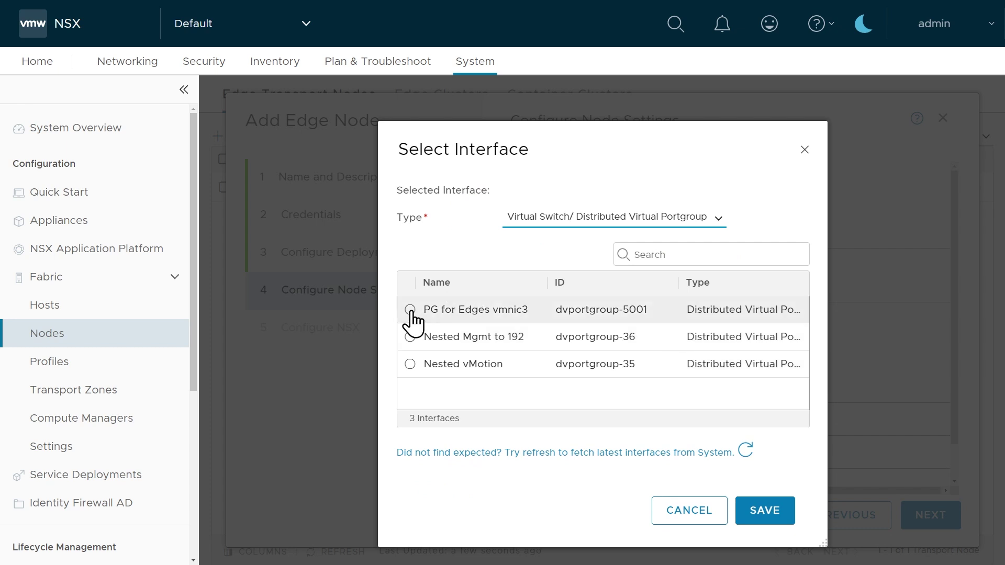
left_click(411, 338)
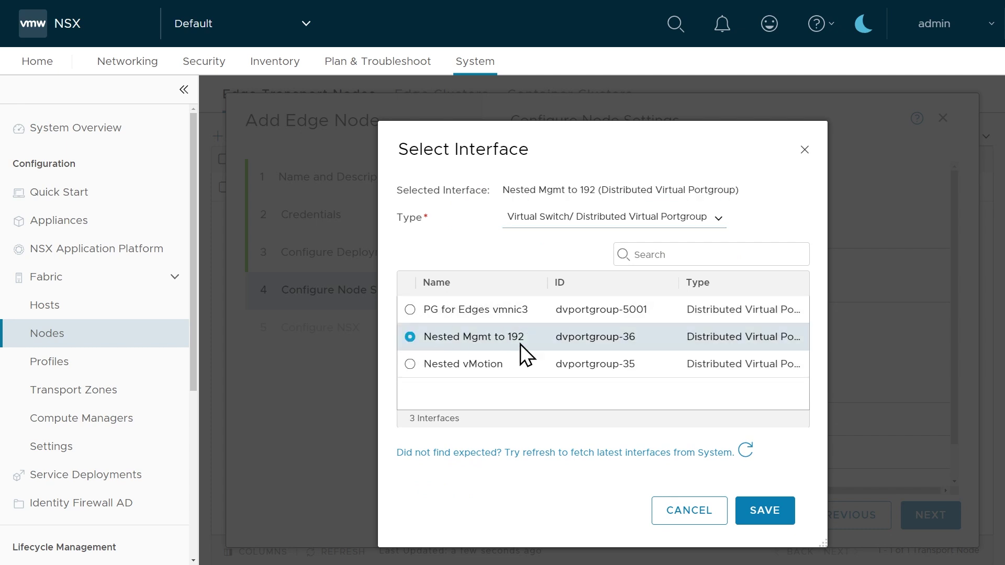
left_click(769, 514)
Add DNS server 8.8.8.8 and NTP server 0.north-america.pool.ntp.org, and proceed to the NSX configuration
left_click(681, 421)
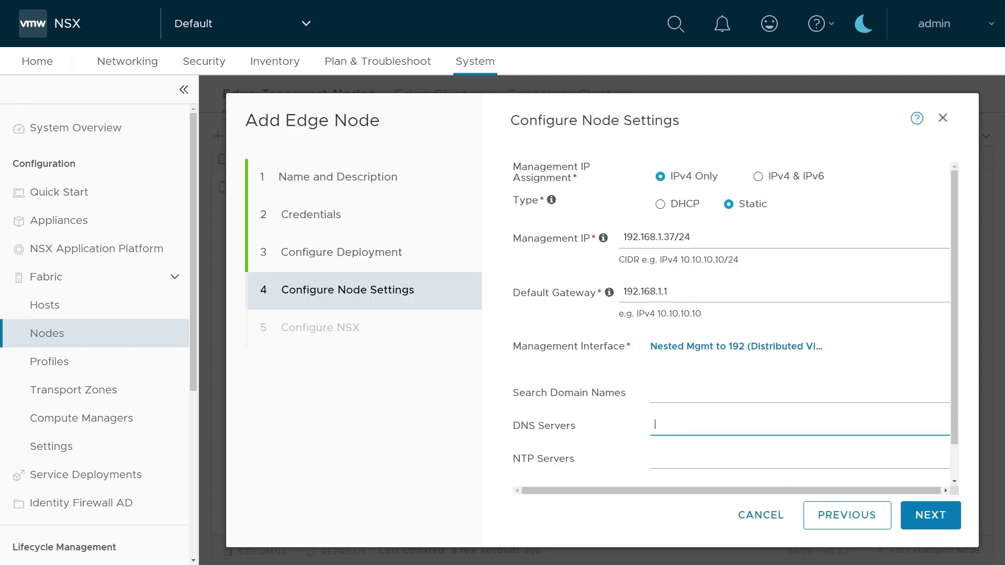
type("8.8.8.8")
key("Return")
scroll(702, 441, "down", 1)
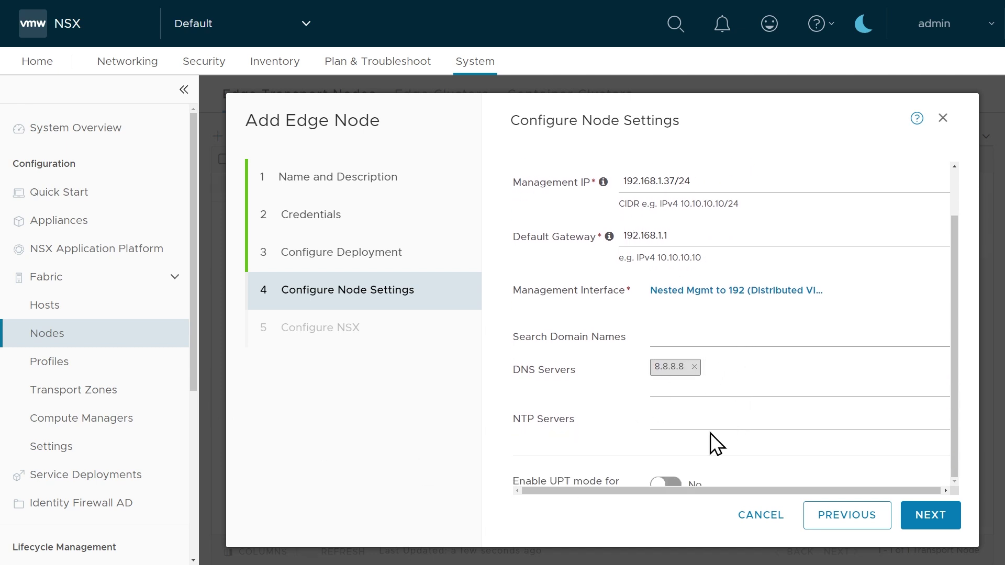
left_click(690, 419)
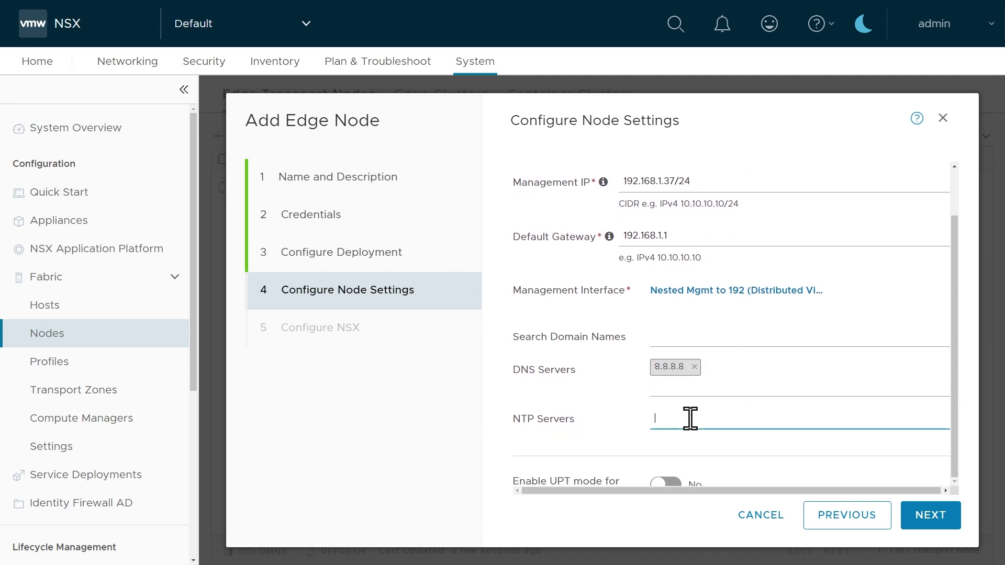
type("0.north-america.pool.ntp.org")
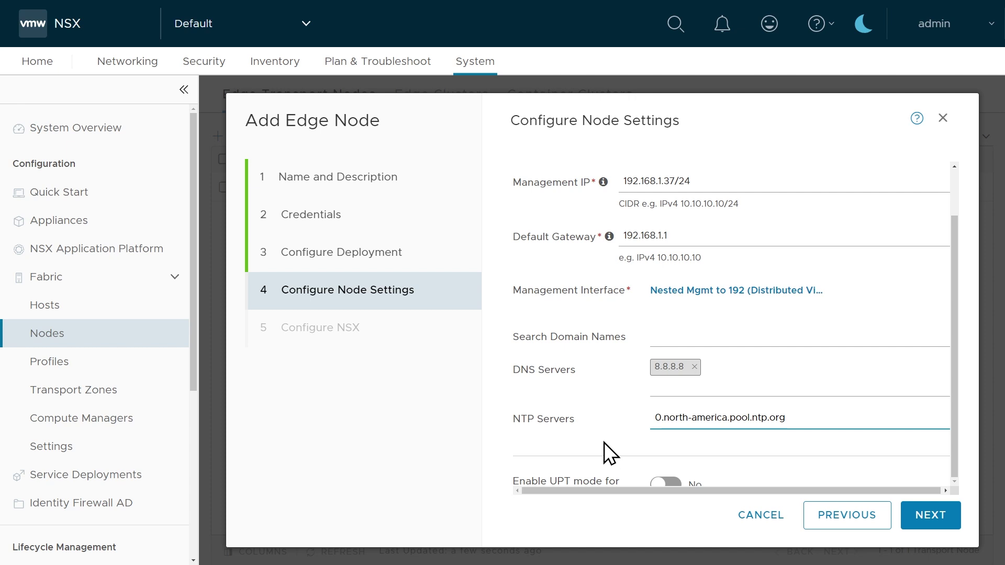
key("Return")
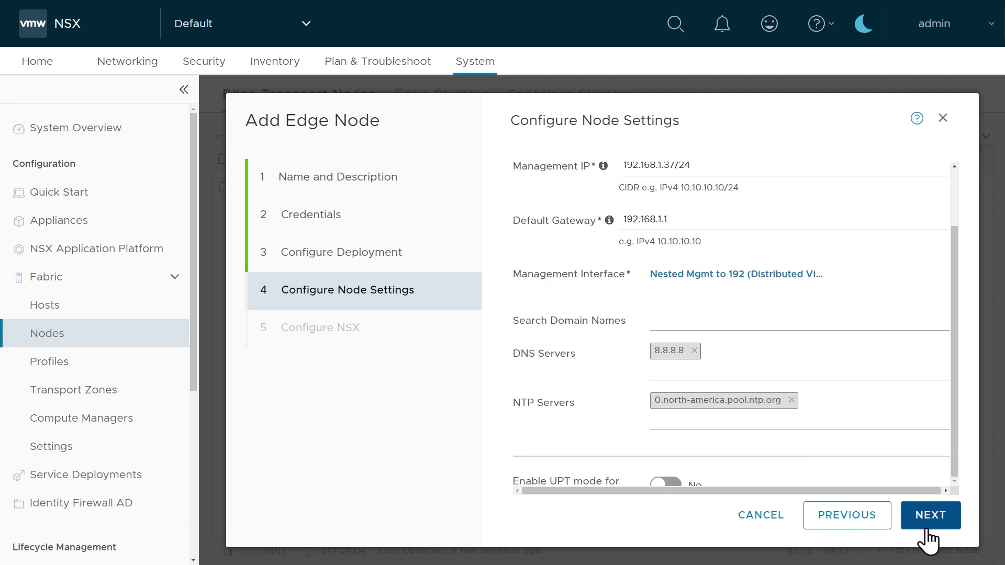
left_click(927, 520)
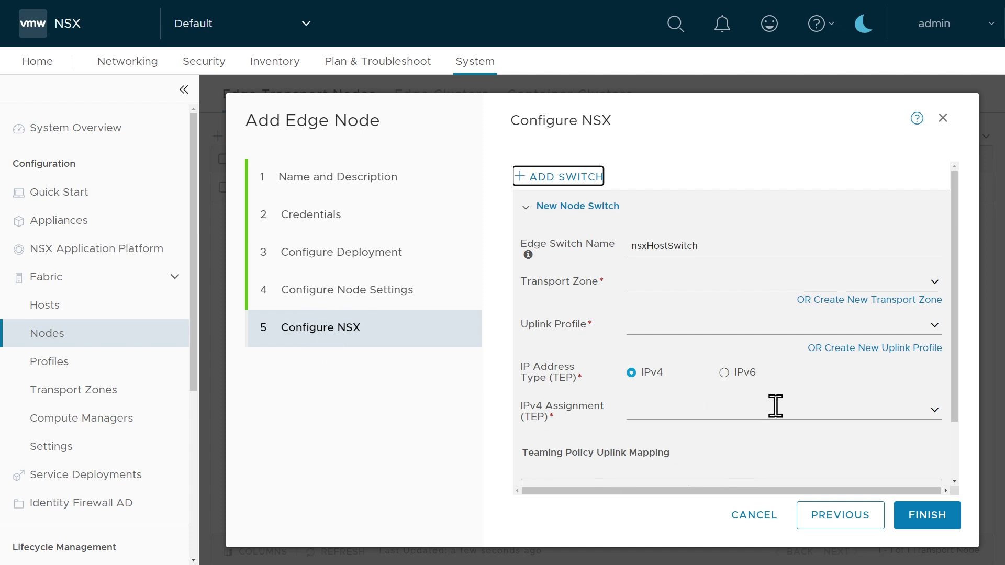
Assign the Nested Overlay TZ and Nested VLAN TZ transport zones and the Edge-Uplink-vlan11-vmnic3 uplink profile to the new node switch
left_click(934, 283)
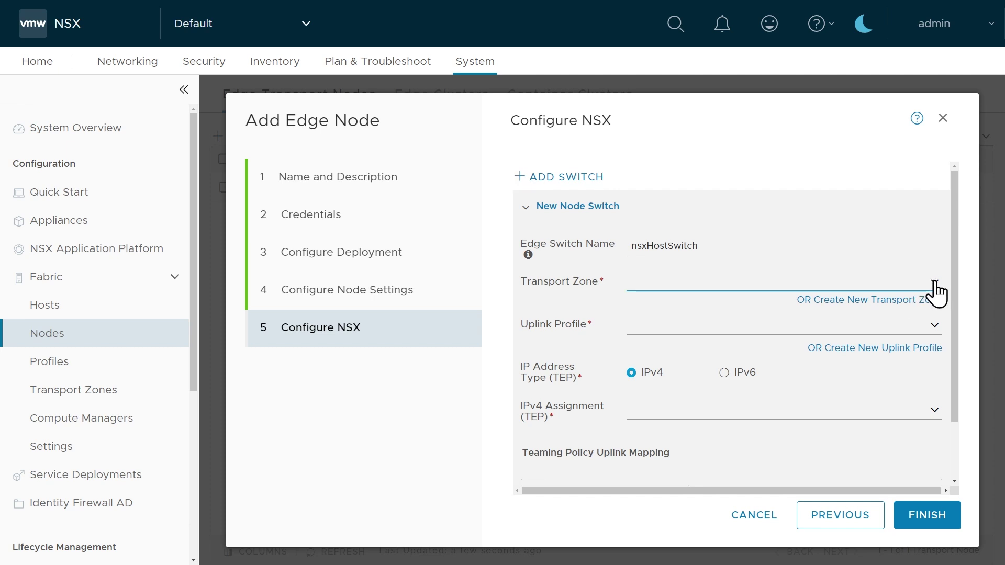
left_click(707, 309)
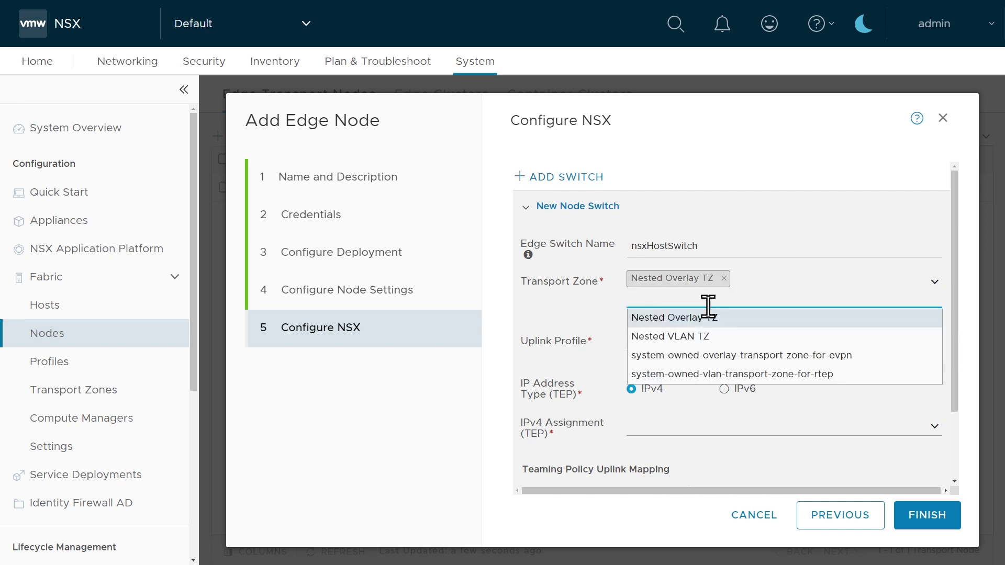
left_click(703, 335)
left_click(585, 312)
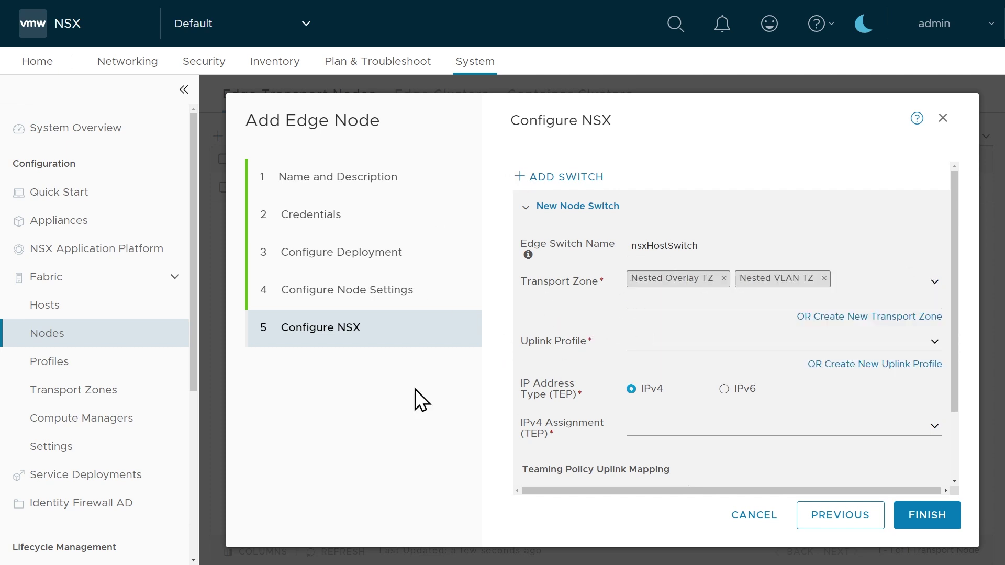
left_click(936, 346)
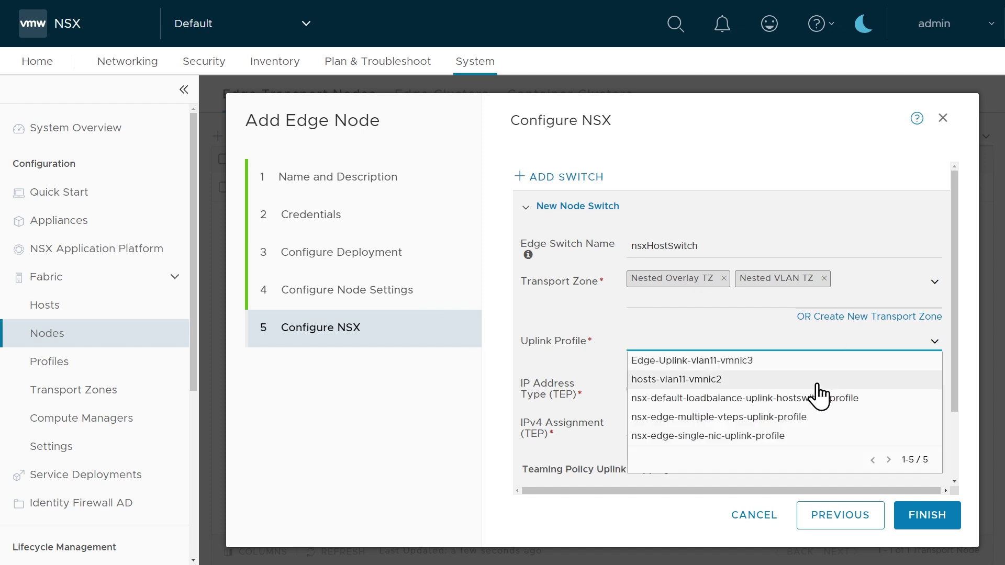
left_click(730, 363)
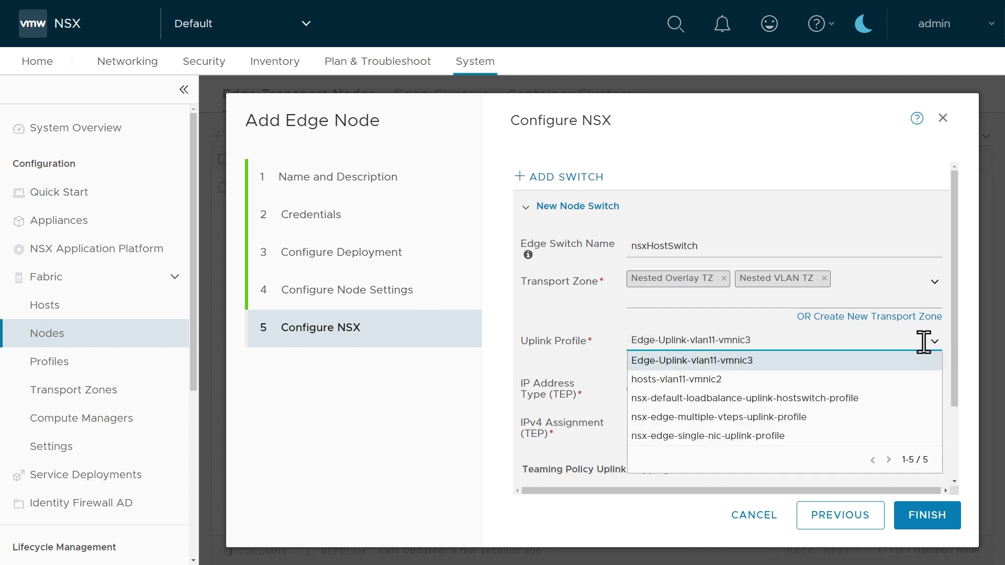
left_click(730, 363)
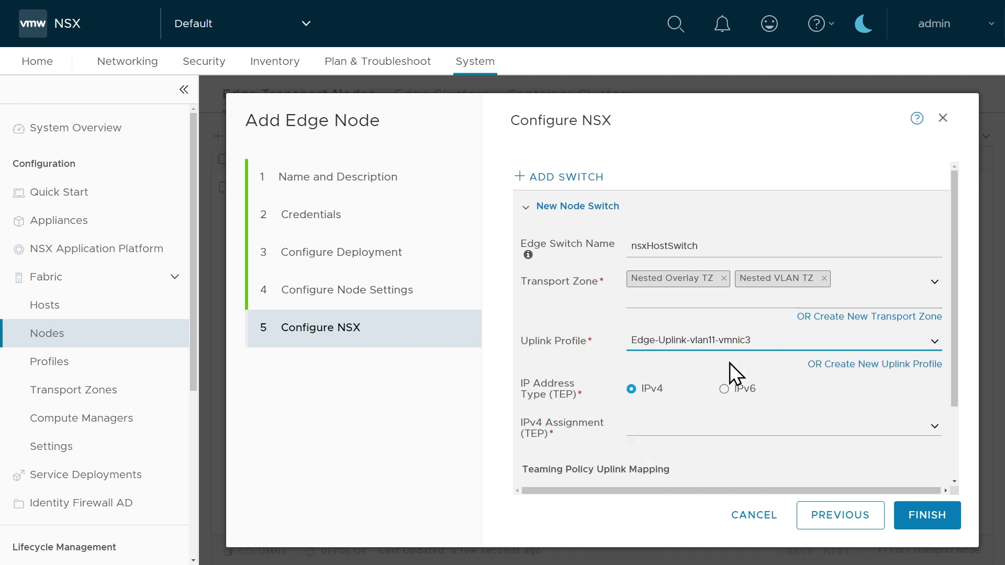
Set the IPv4 TEP assignment to Use IP Pool and select Pool for Host TEPs
scroll(629, 334, "down", 2)
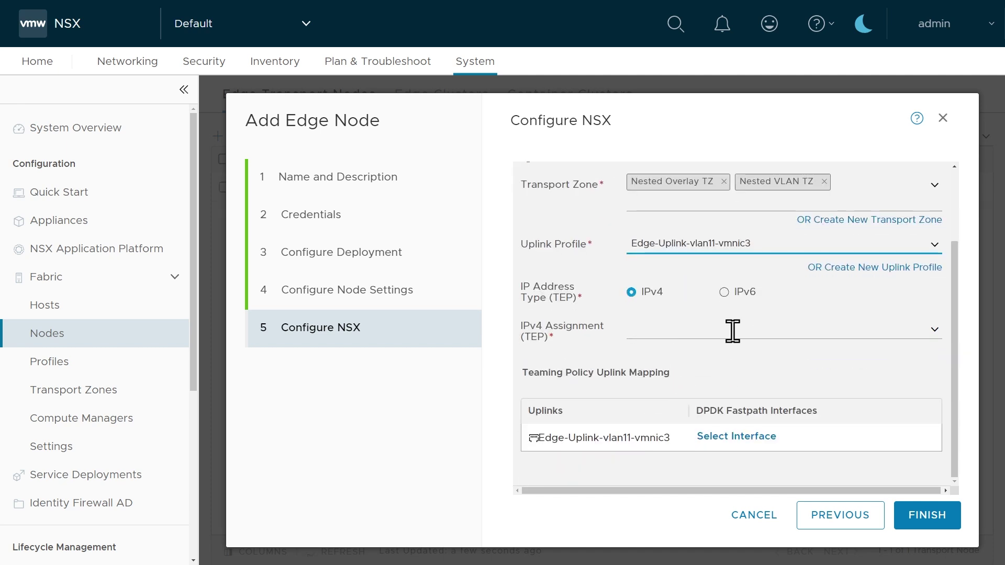
left_click(934, 329)
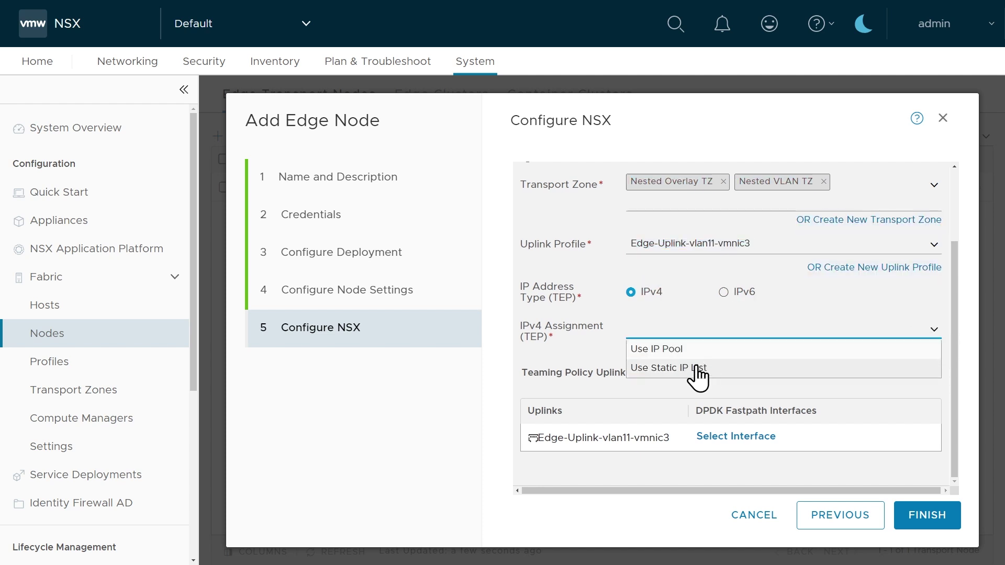
left_click(685, 356)
scroll(840, 382, "down", 2)
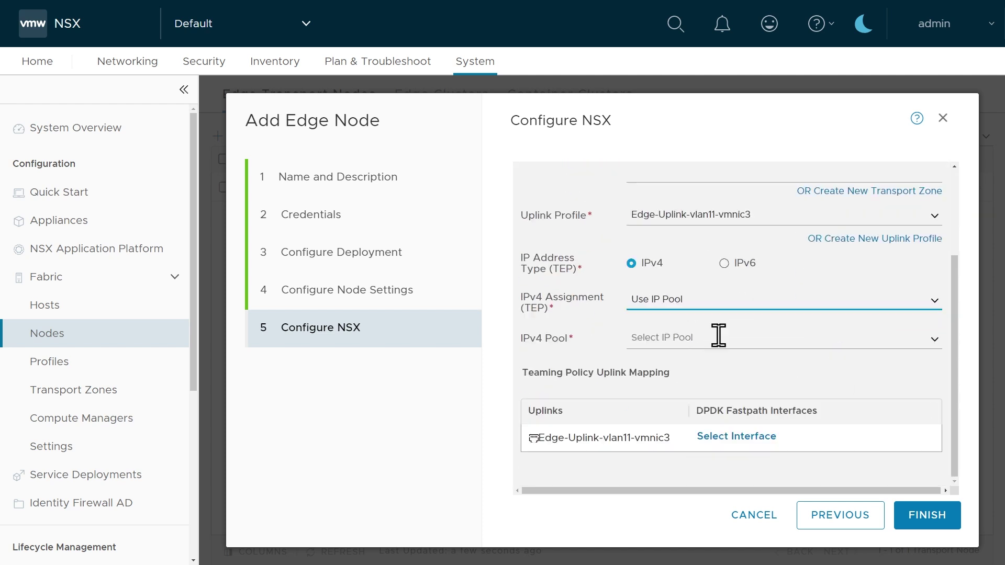
left_click(934, 341)
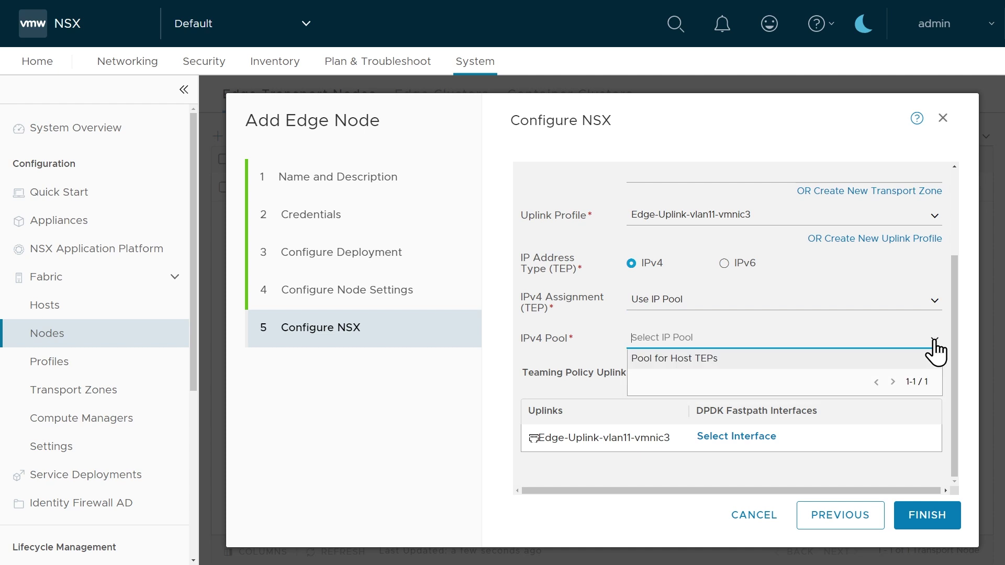
left_click(688, 360)
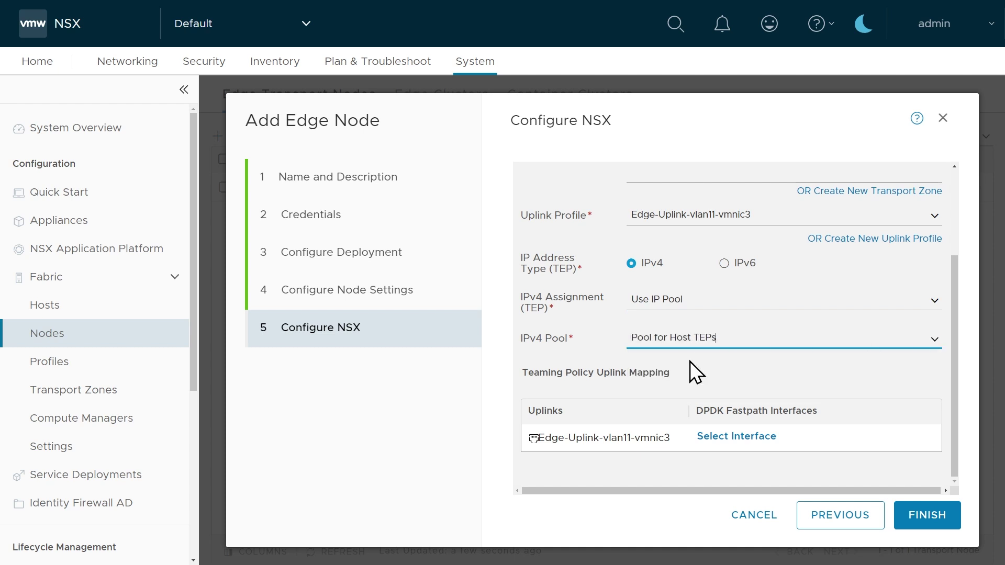
Map the Edge-Uplink-vlan11-vmnic3 uplink to the PG for Edges vmnic3 port group and finish adding the edge node
left_click(737, 439)
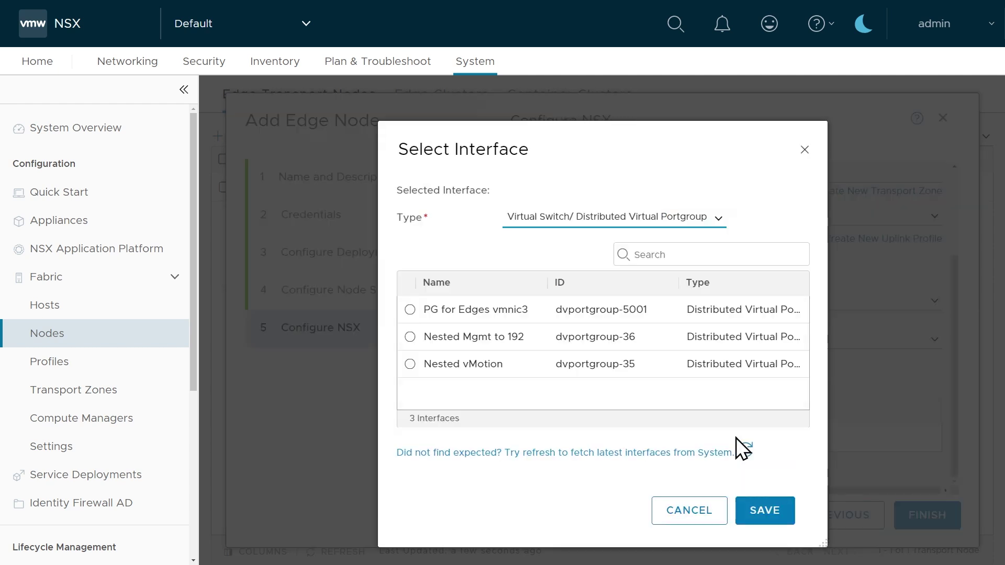
left_click(411, 311)
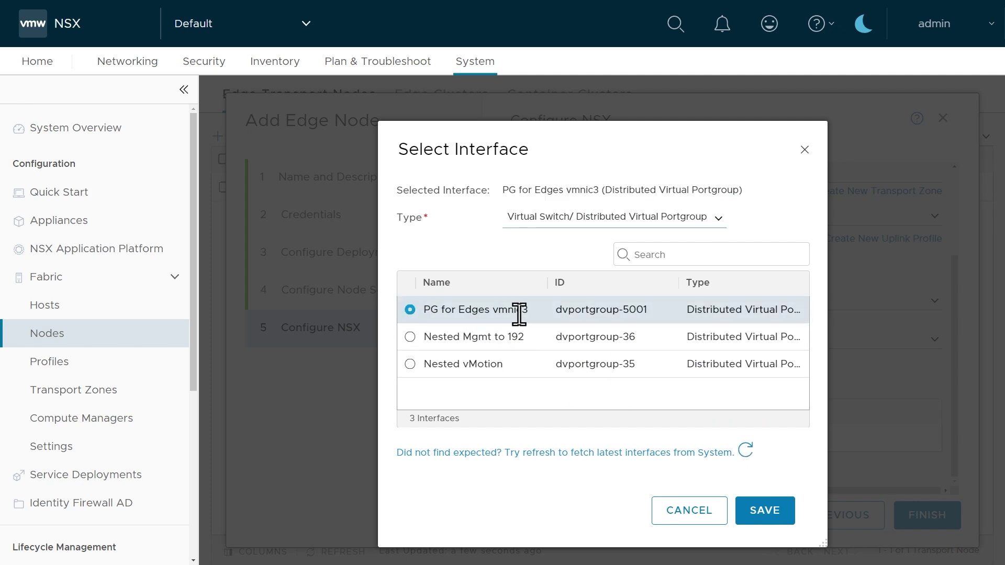
left_click(767, 515)
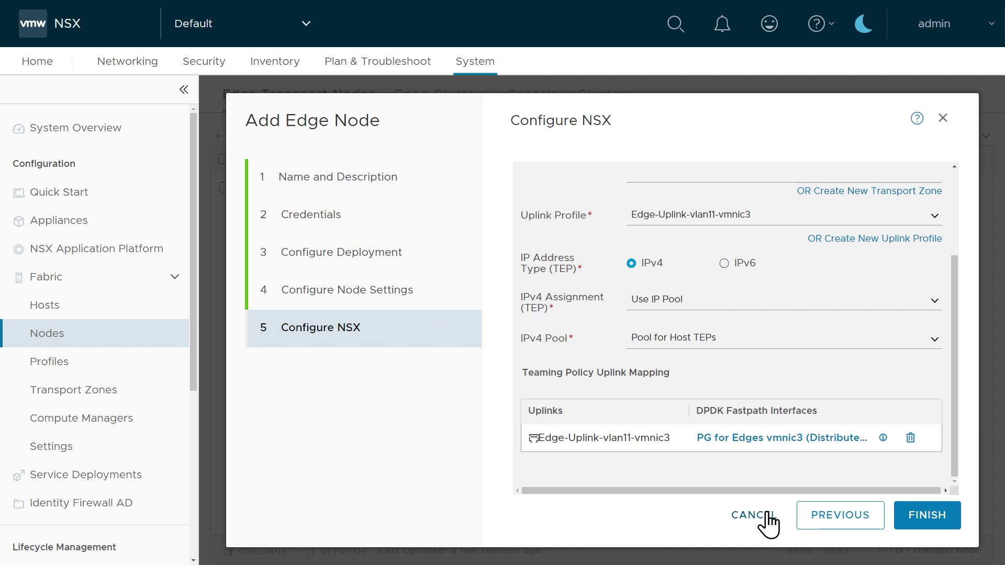
left_click(930, 515)
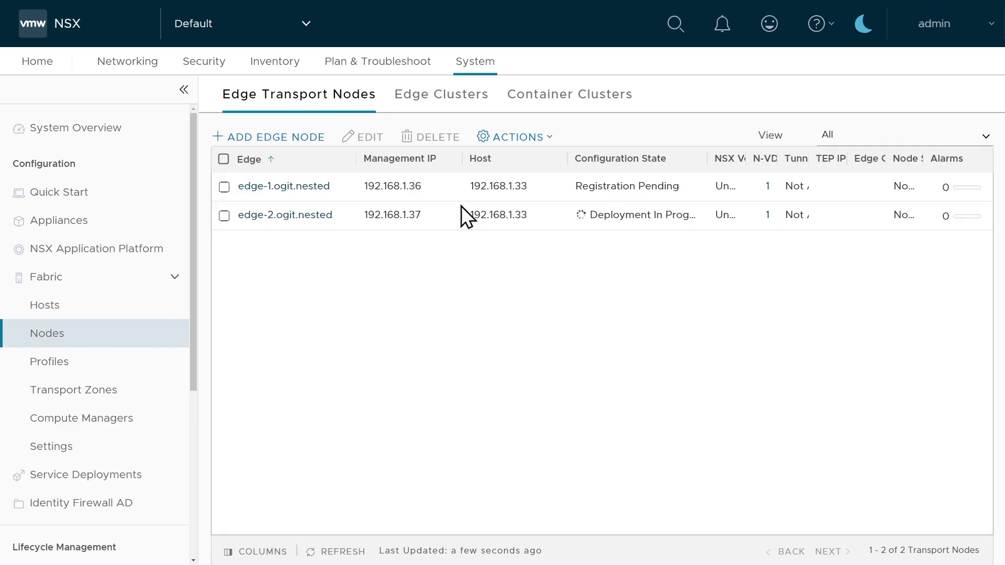
Go to the System overview and reopen the Edge Transport Nodes list to check both edges' configuration state
left_click(479, 68)
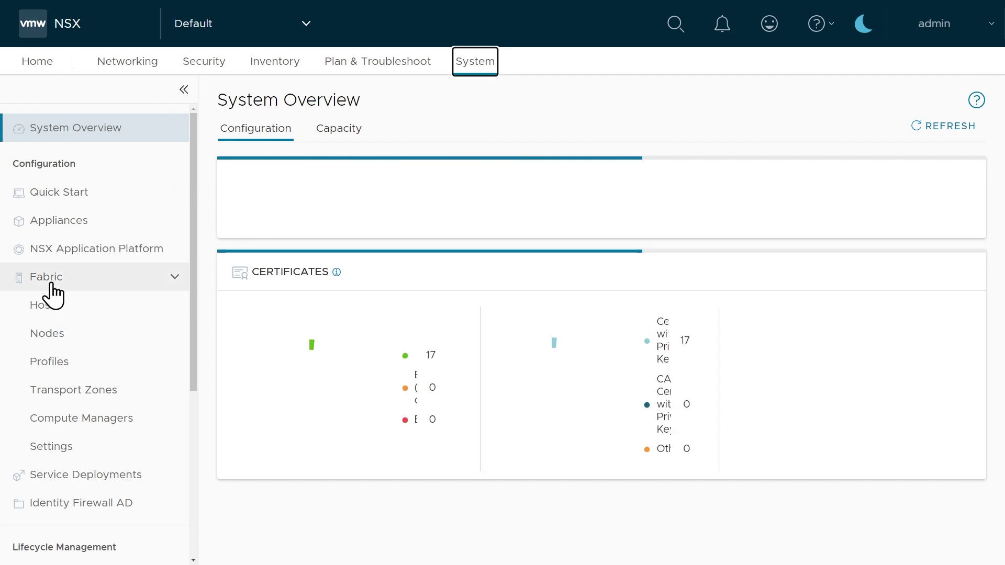
left_click(62, 338)
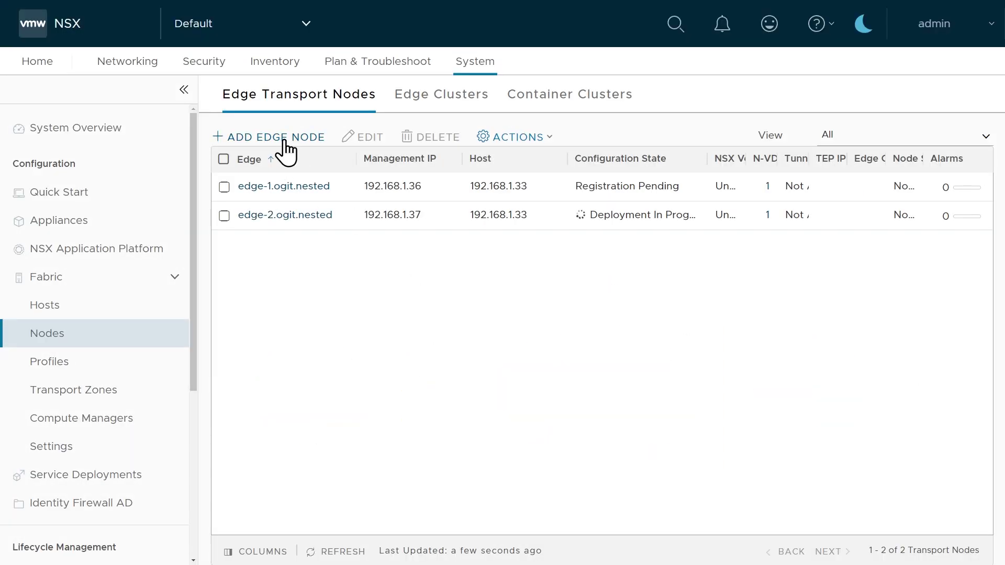